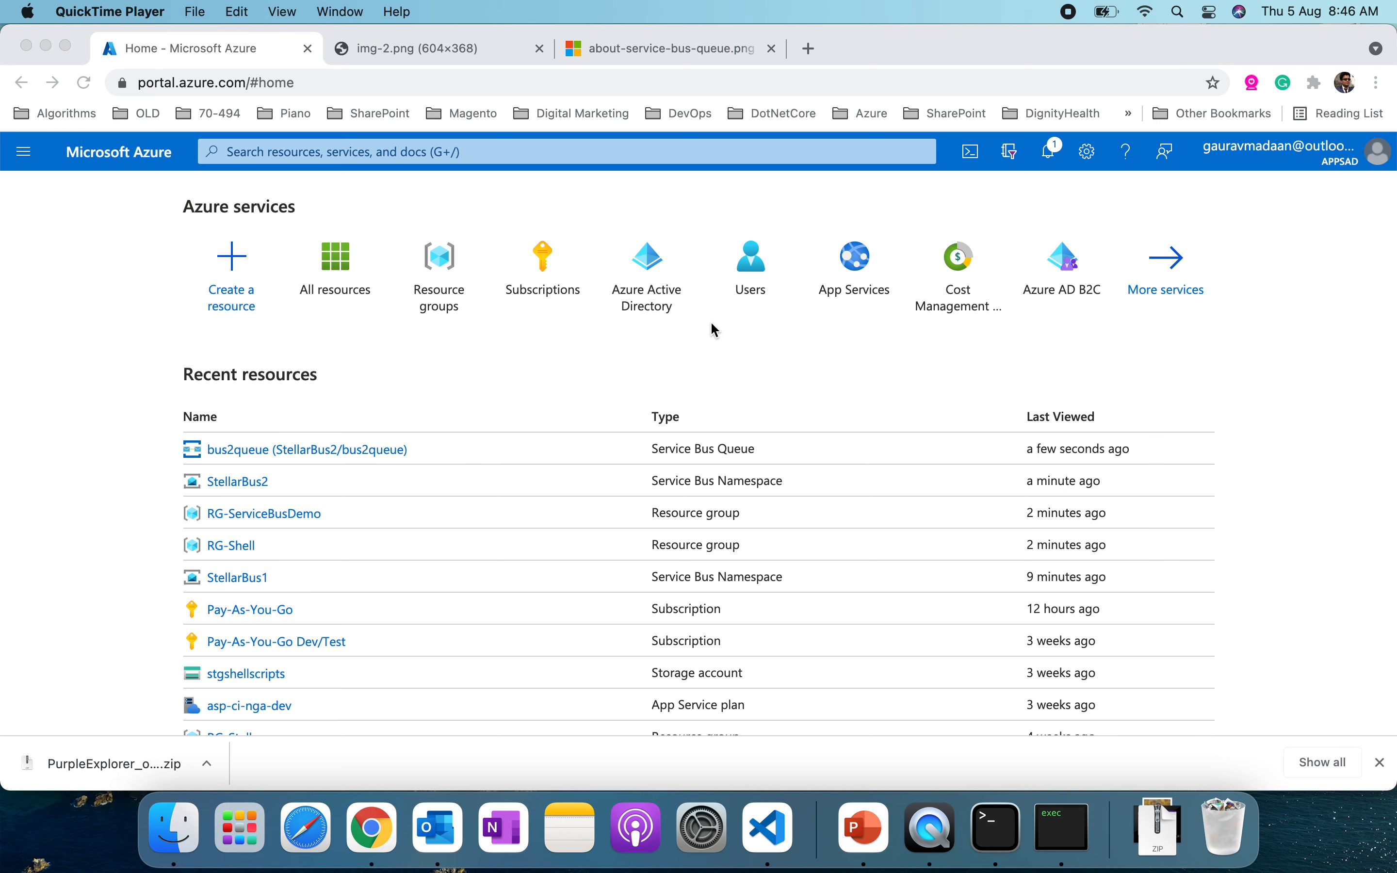
Step: Find Service Bus in the resource marketplace and start creating a new namespace
{"action": "left_click", "coordinate": [247, 303]}
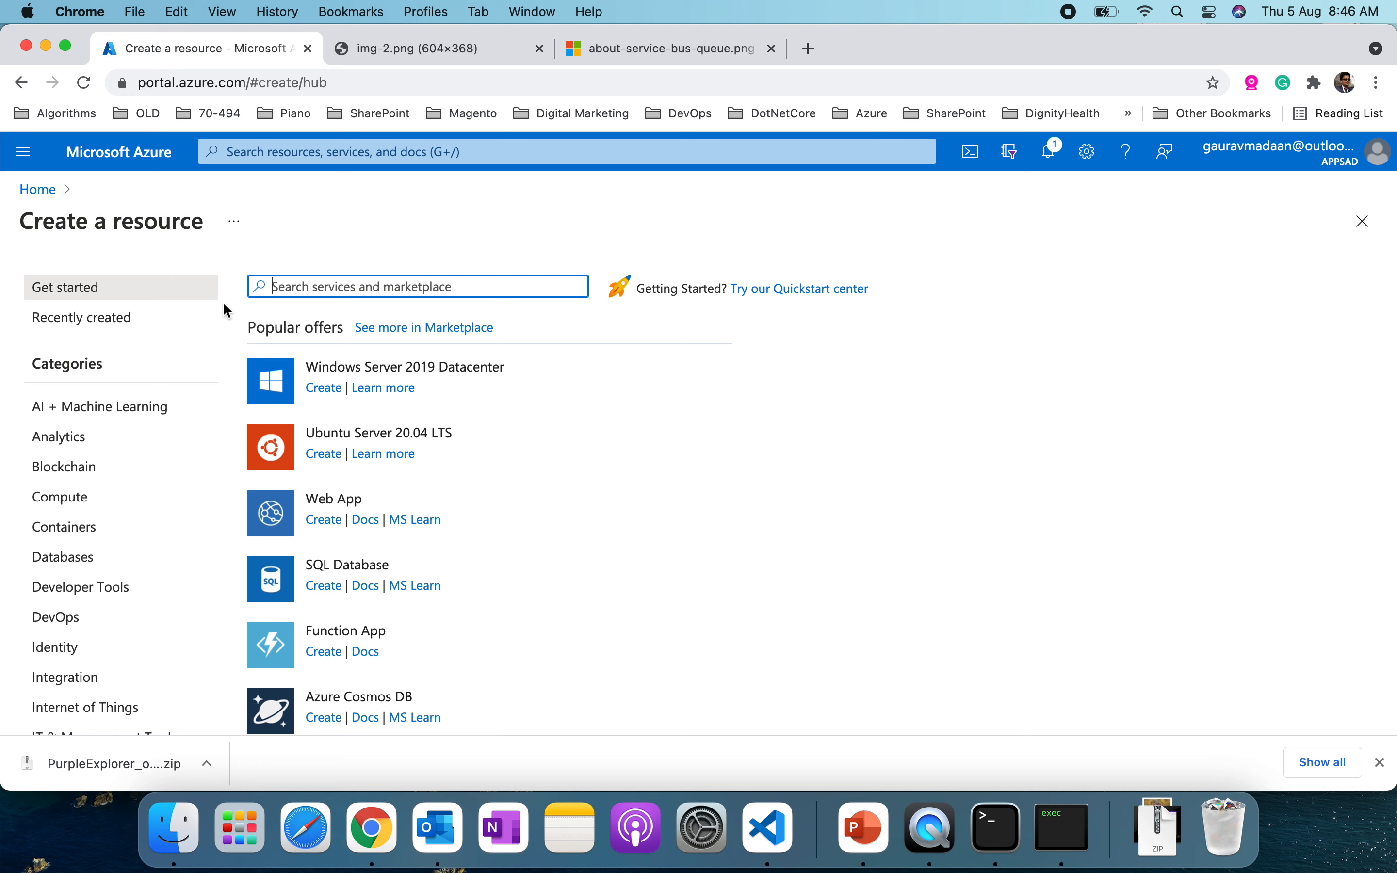
{"action": "type", "text": "S"}
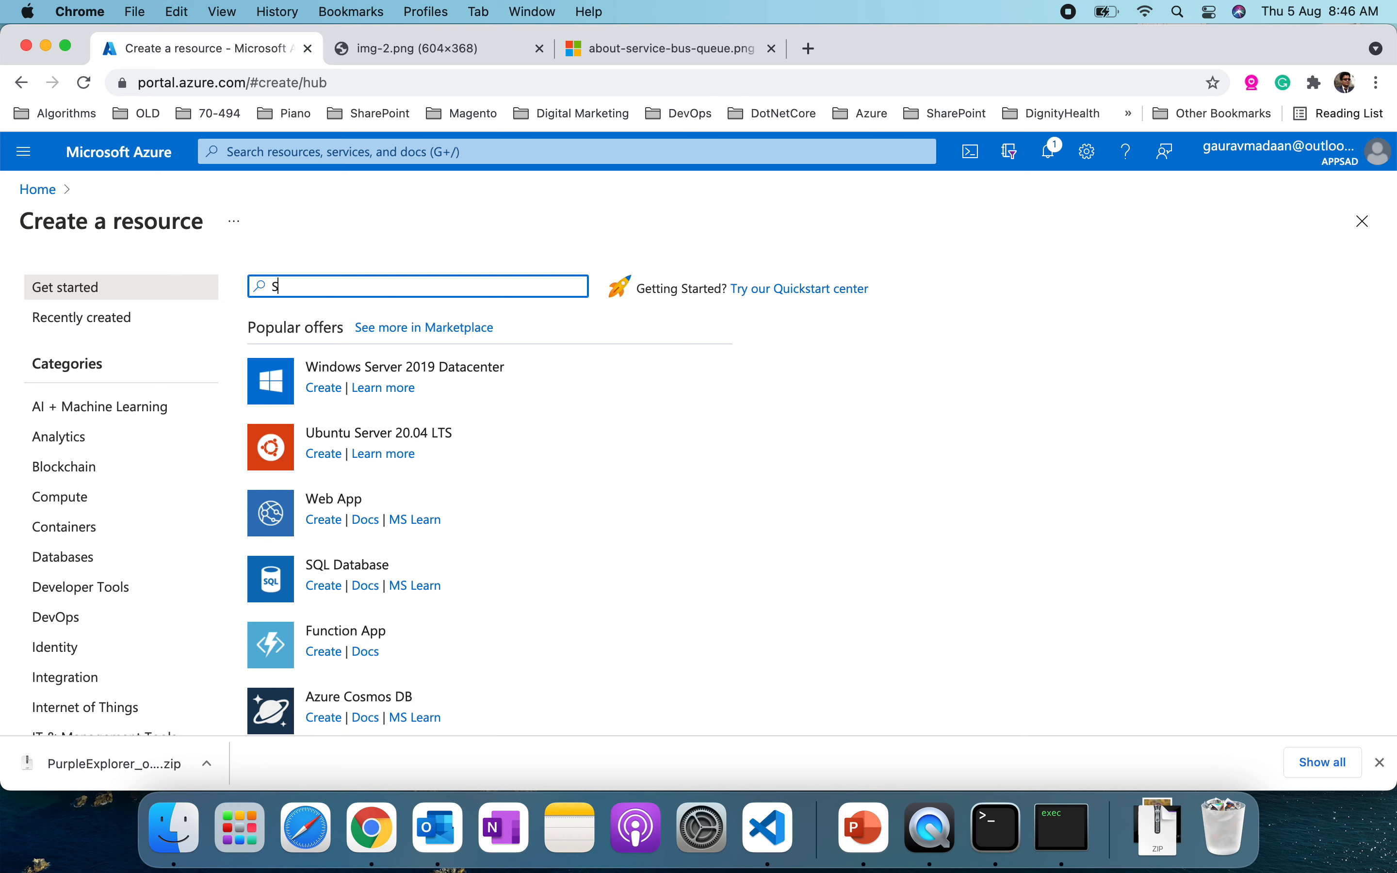
{"action": "type", "text": "ervice Bus"}
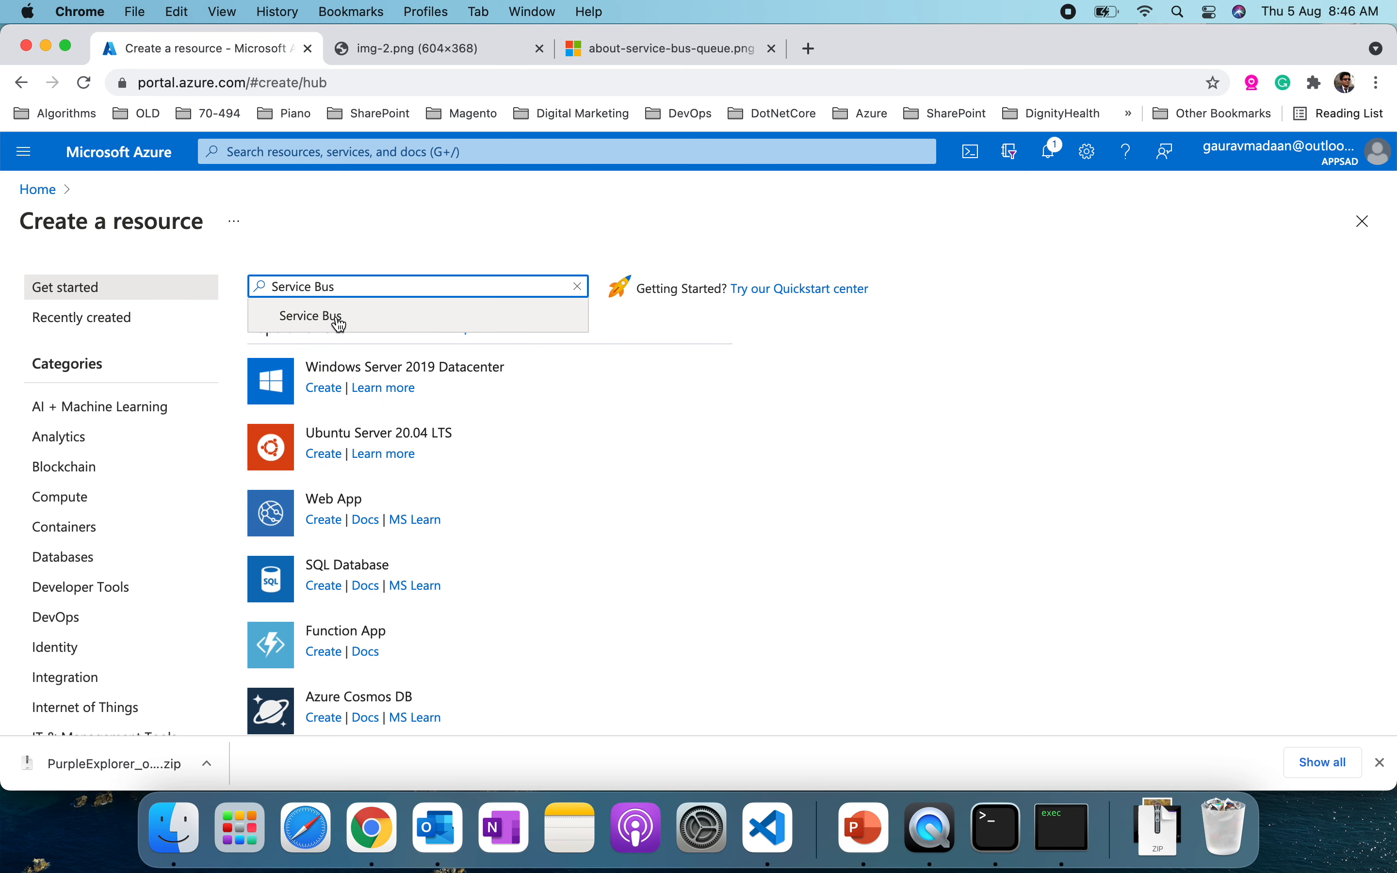
{"action": "left_click", "coordinate": [342, 314]}
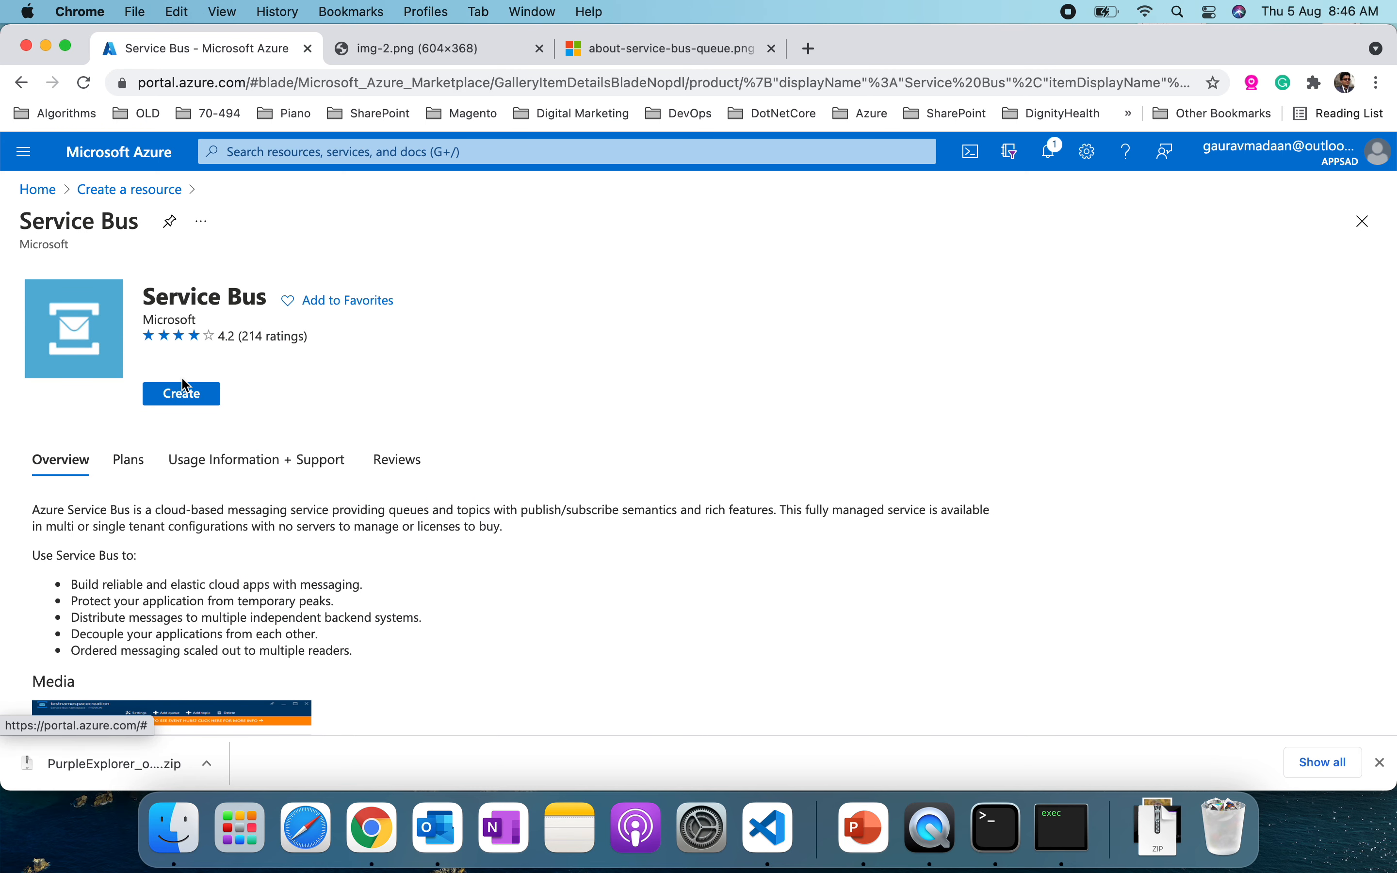
{"action": "left_click", "coordinate": [183, 394]}
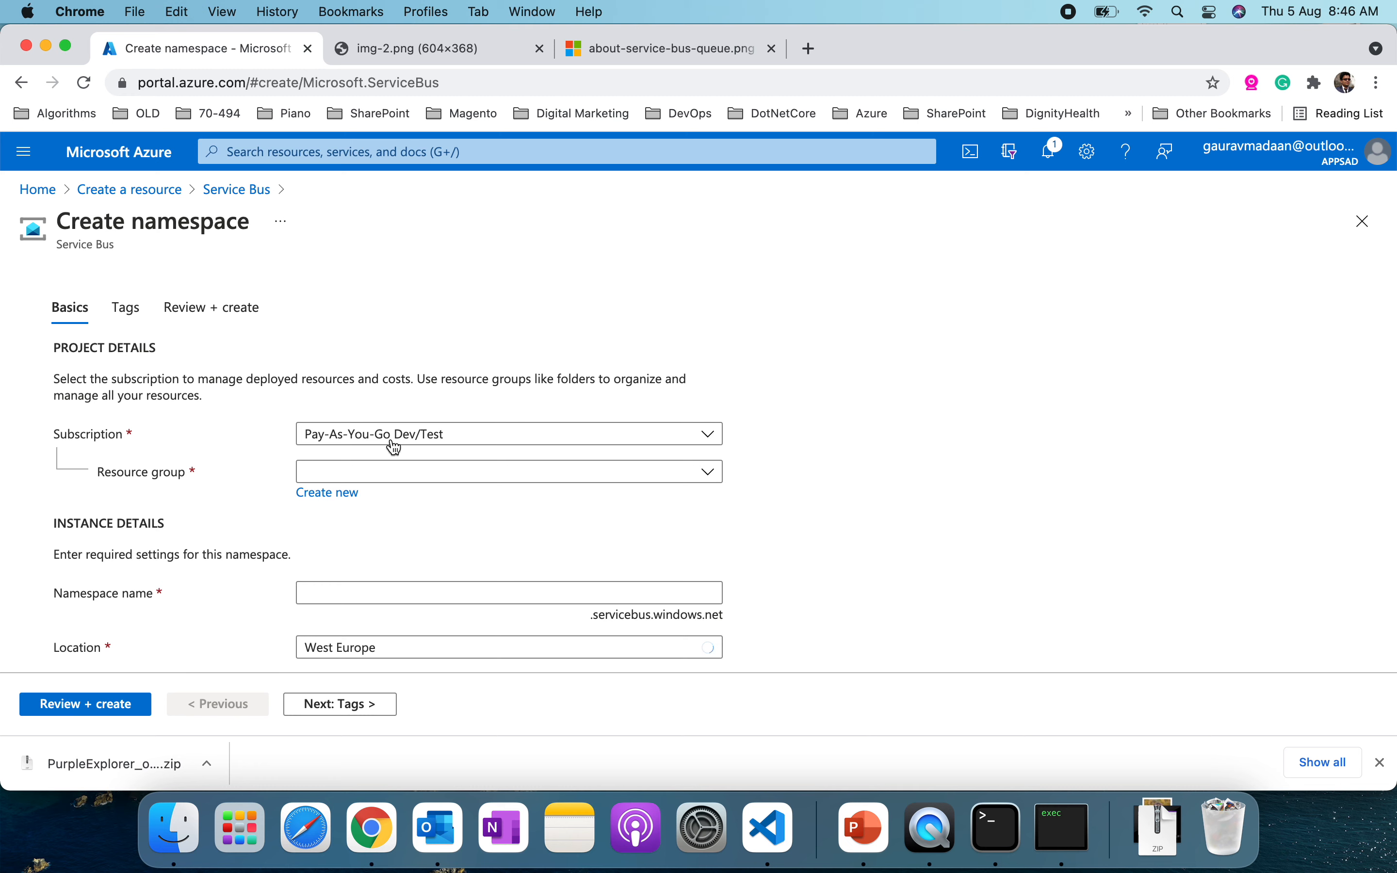
Step: Assign the new namespace to the RG-Stellar resource group and name it StellarBus3
{"action": "left_click", "coordinate": [480, 478]}
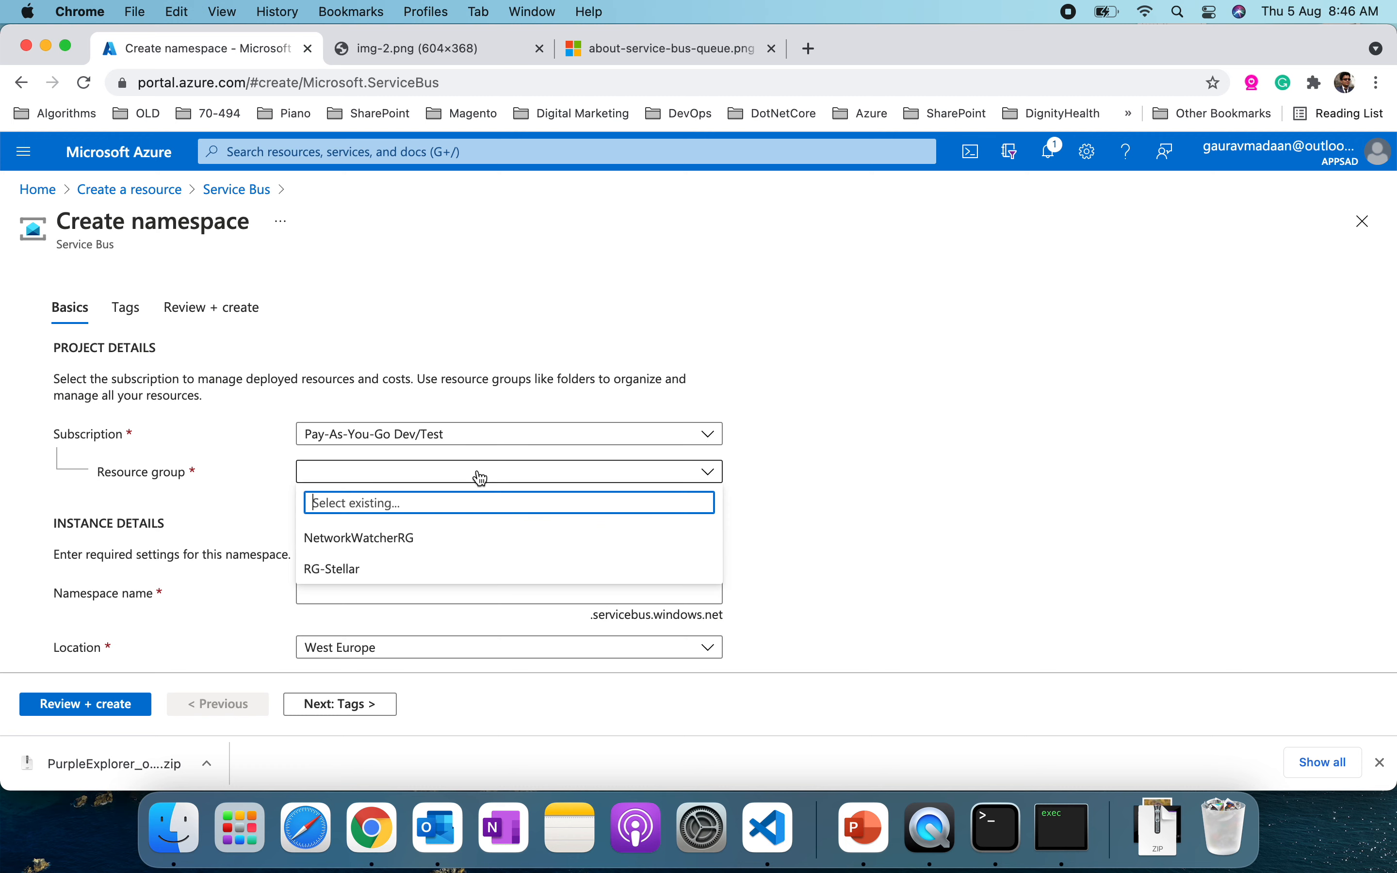
{"action": "left_click", "coordinate": [1118, 467]}
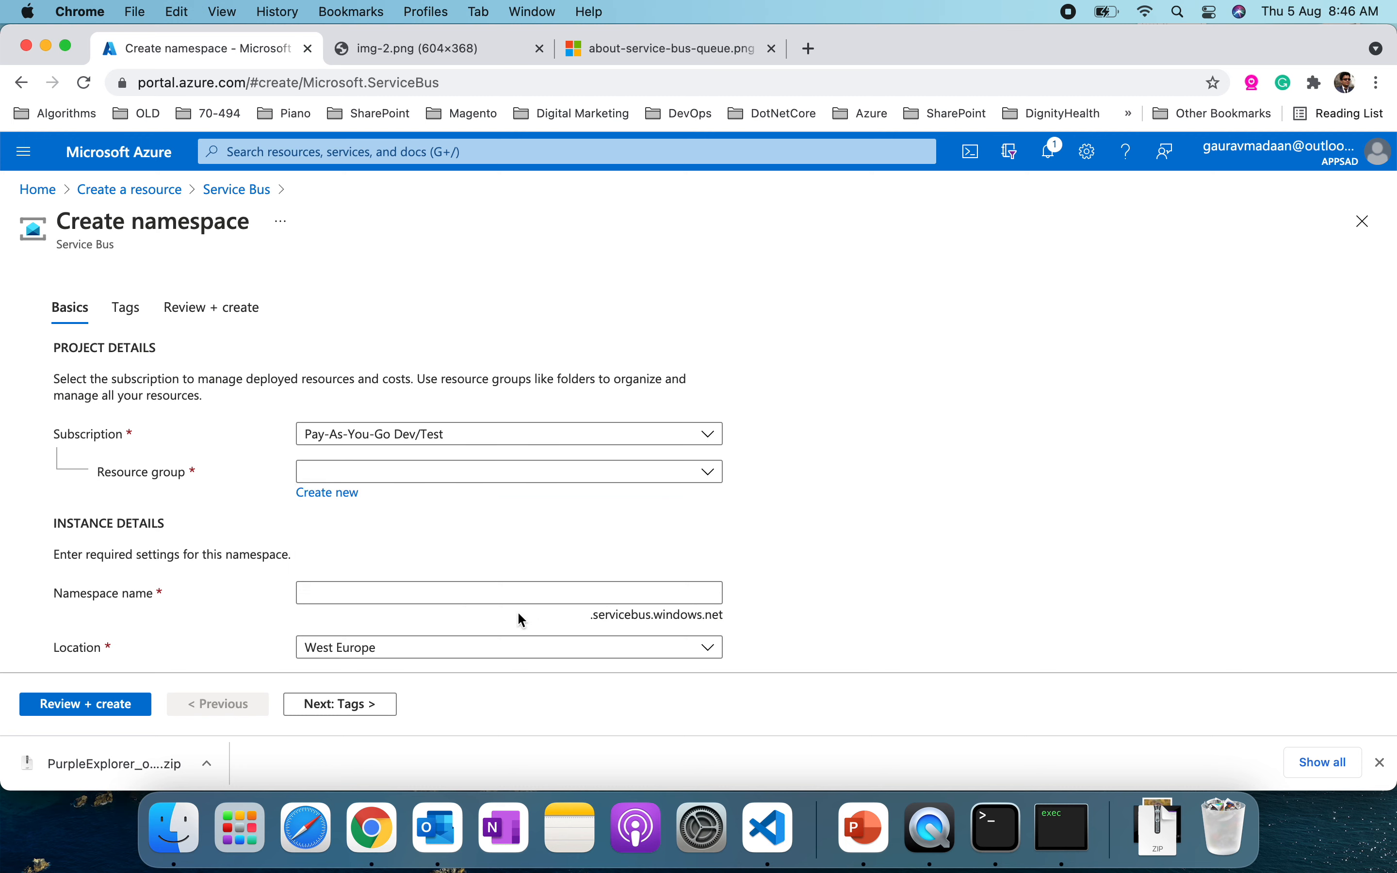
{"action": "left_click", "coordinate": [496, 471]}
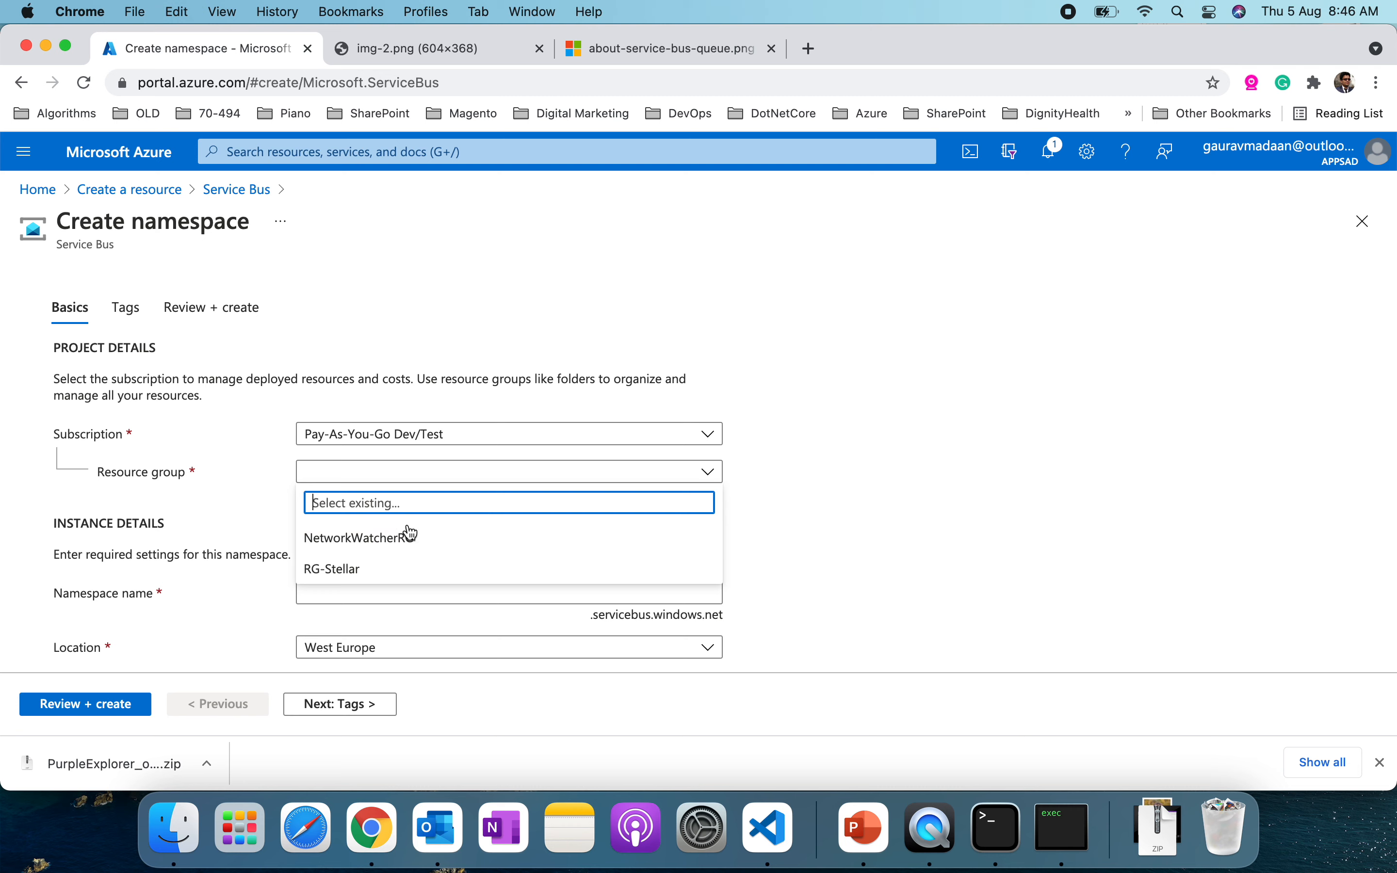
{"action": "left_click", "coordinate": [399, 568]}
{"action": "left_click", "coordinate": [389, 590]}
{"action": "type", "text": "Stell"}
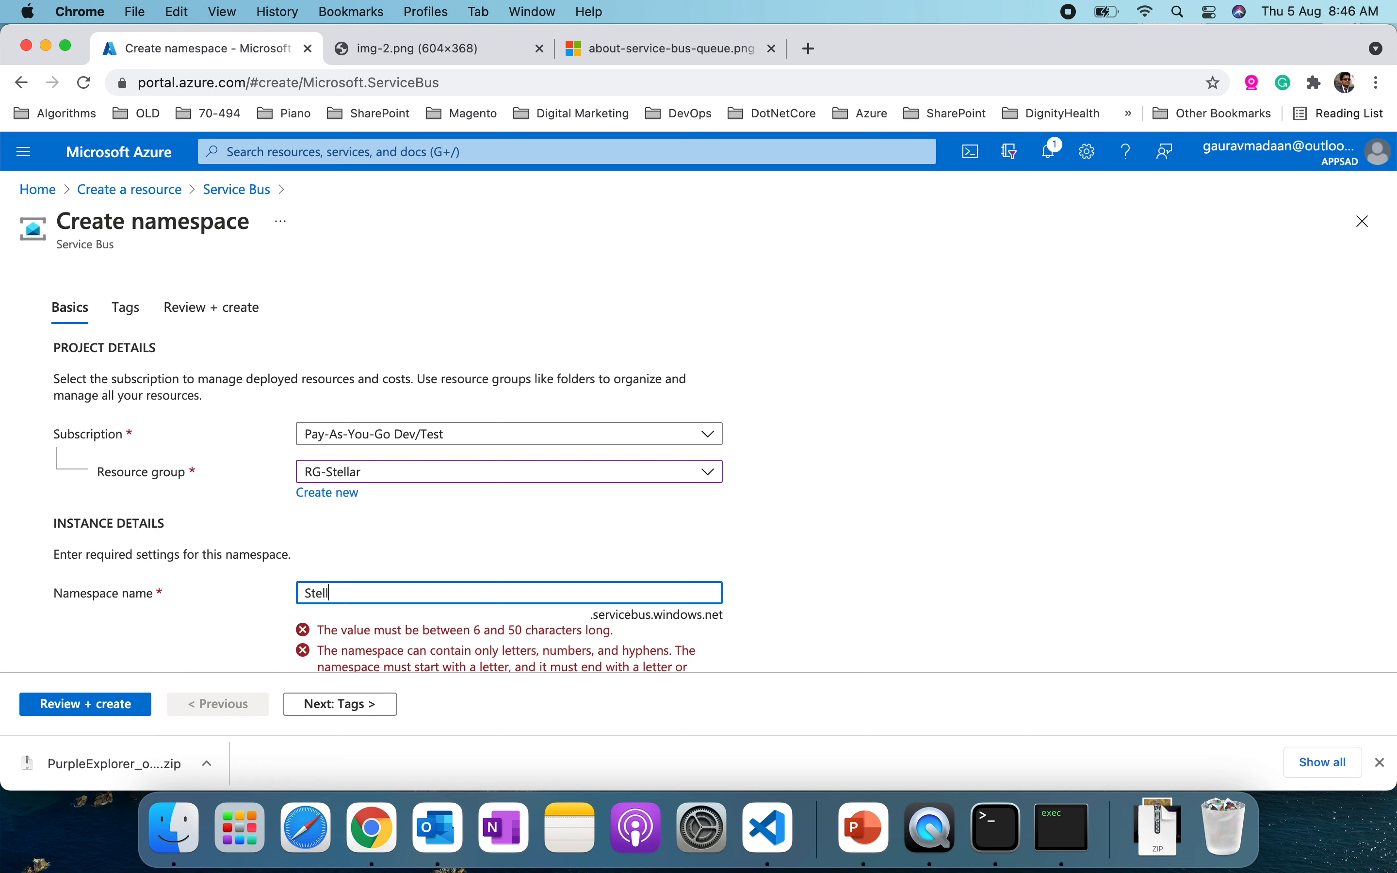
{"action": "type", "text": "arBus3"}
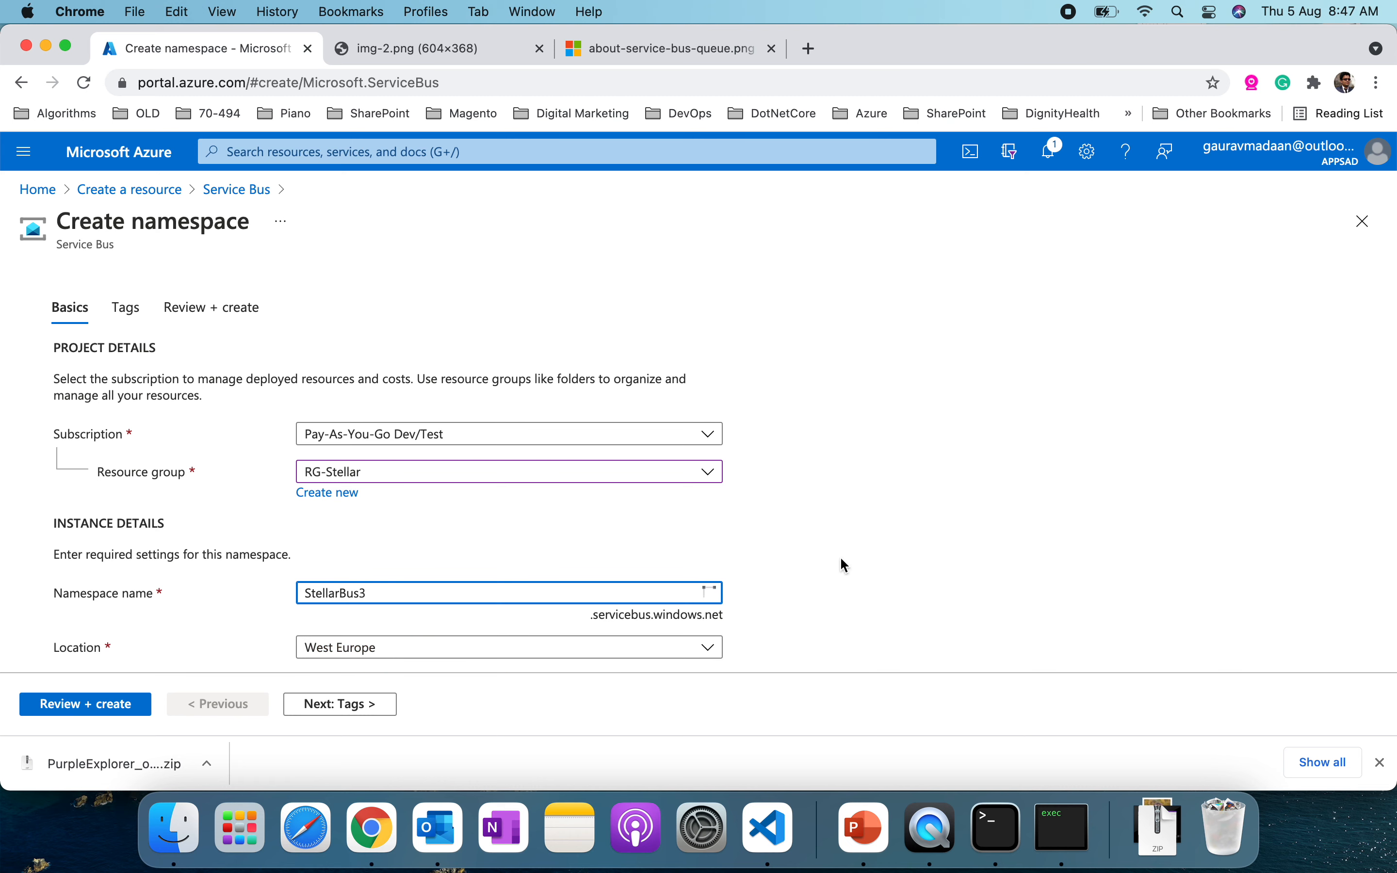
Step: Set the new namespace's location to Central India
{"action": "scroll", "coordinate": [845, 567], "scroll_direction": "down", "scroll_amount": 2}
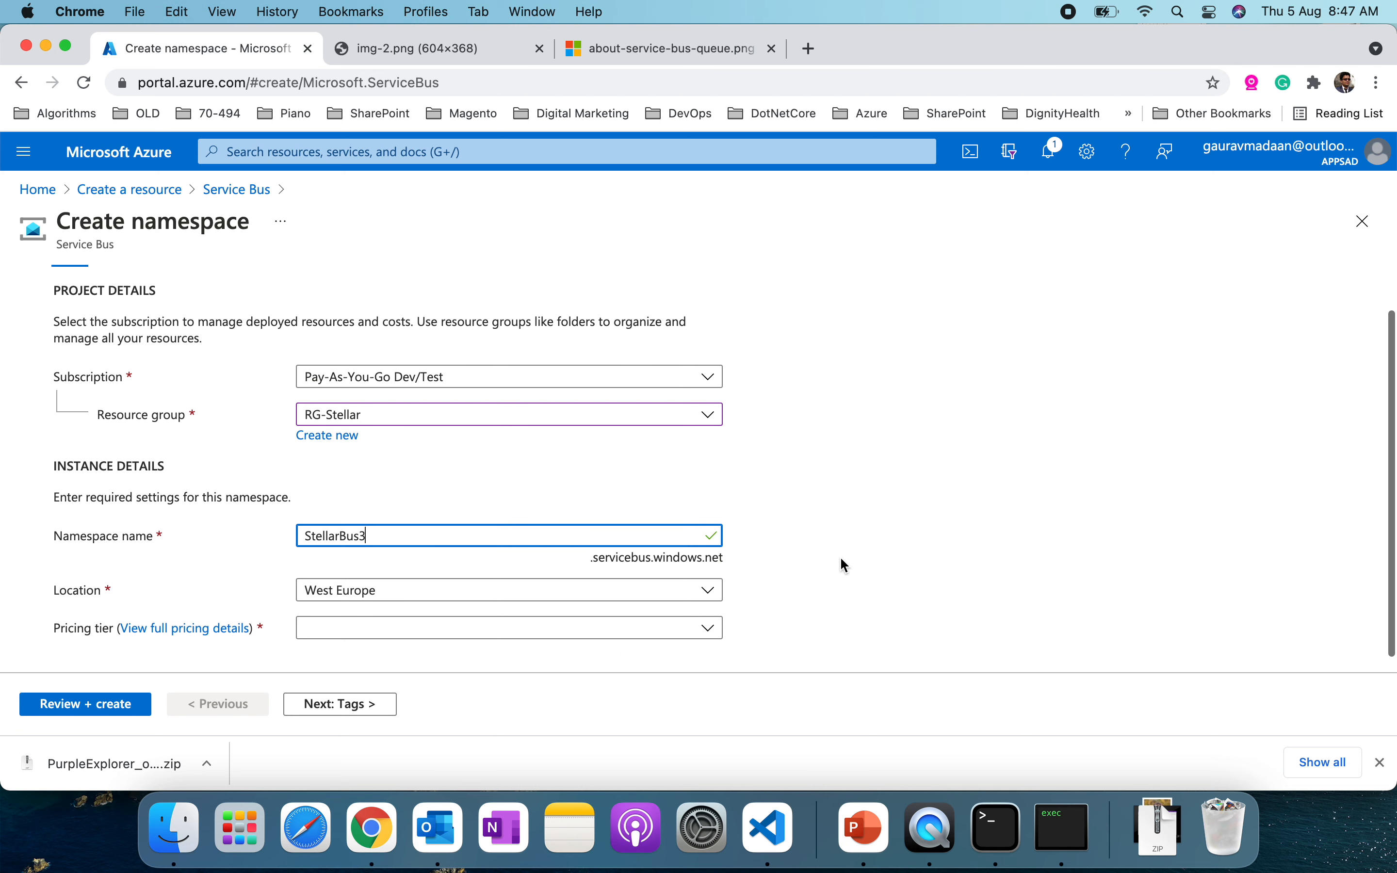
{"action": "left_click", "coordinate": [644, 602]}
{"action": "type", "text": "Centr"}
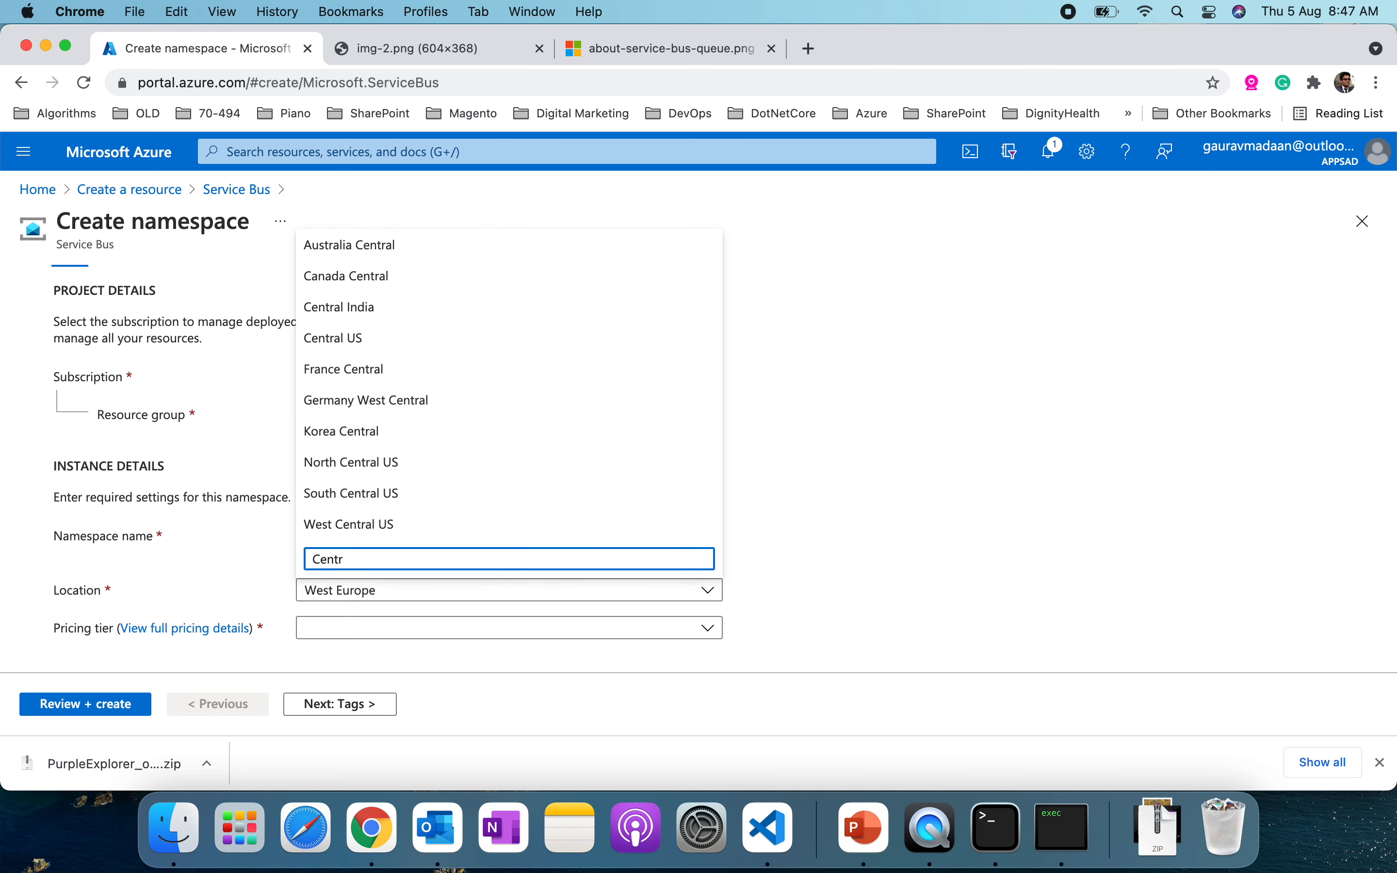
{"action": "left_click", "coordinate": [455, 309]}
{"action": "scroll", "coordinate": [1058, 577], "scroll_direction": "down", "scroll_amount": 1}
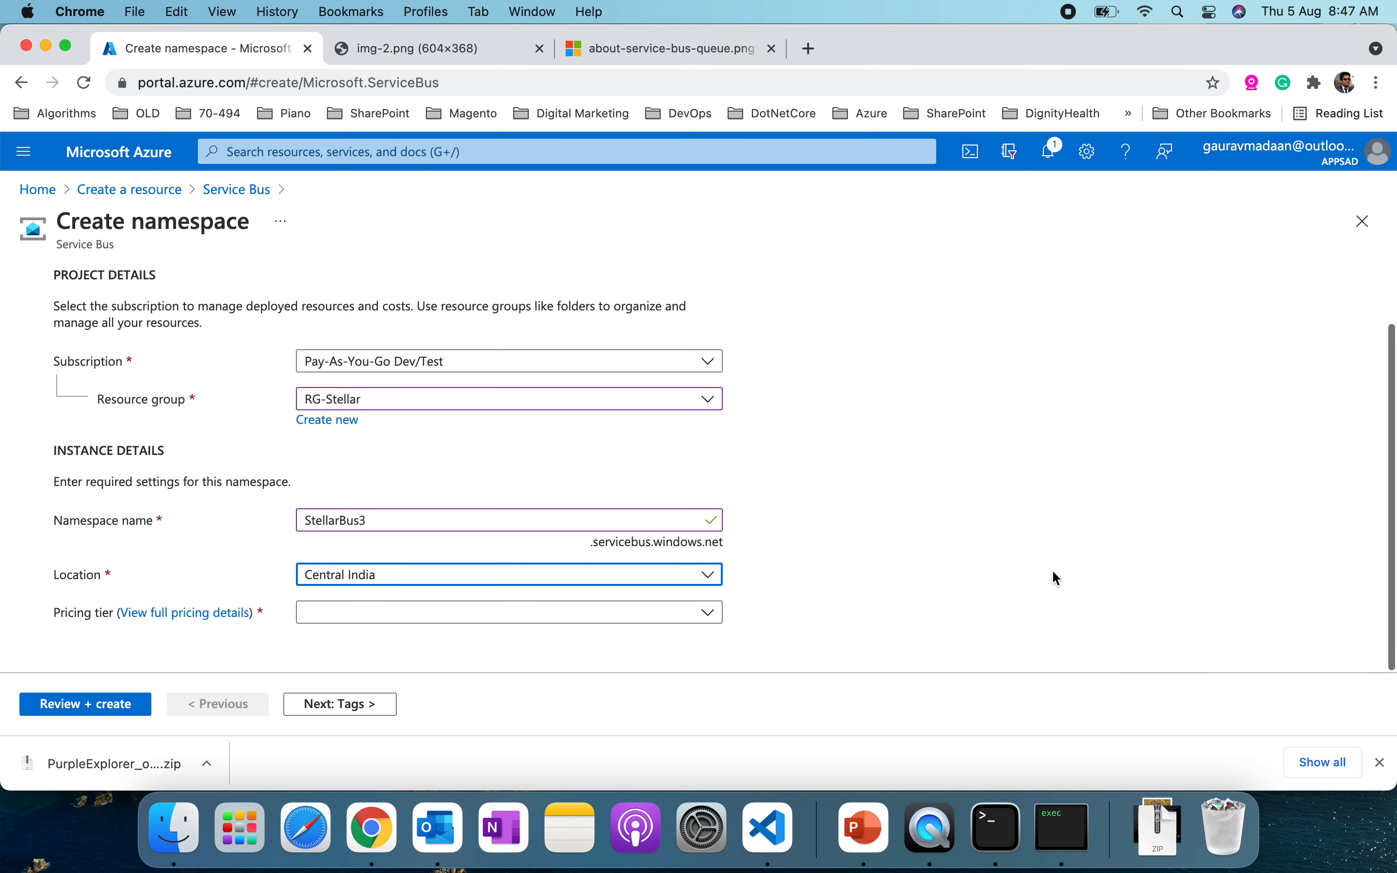
Step: Review the available pricing tiers, consulting the message queue diagram and the topic filter diagram
{"action": "left_click", "coordinate": [638, 614]}
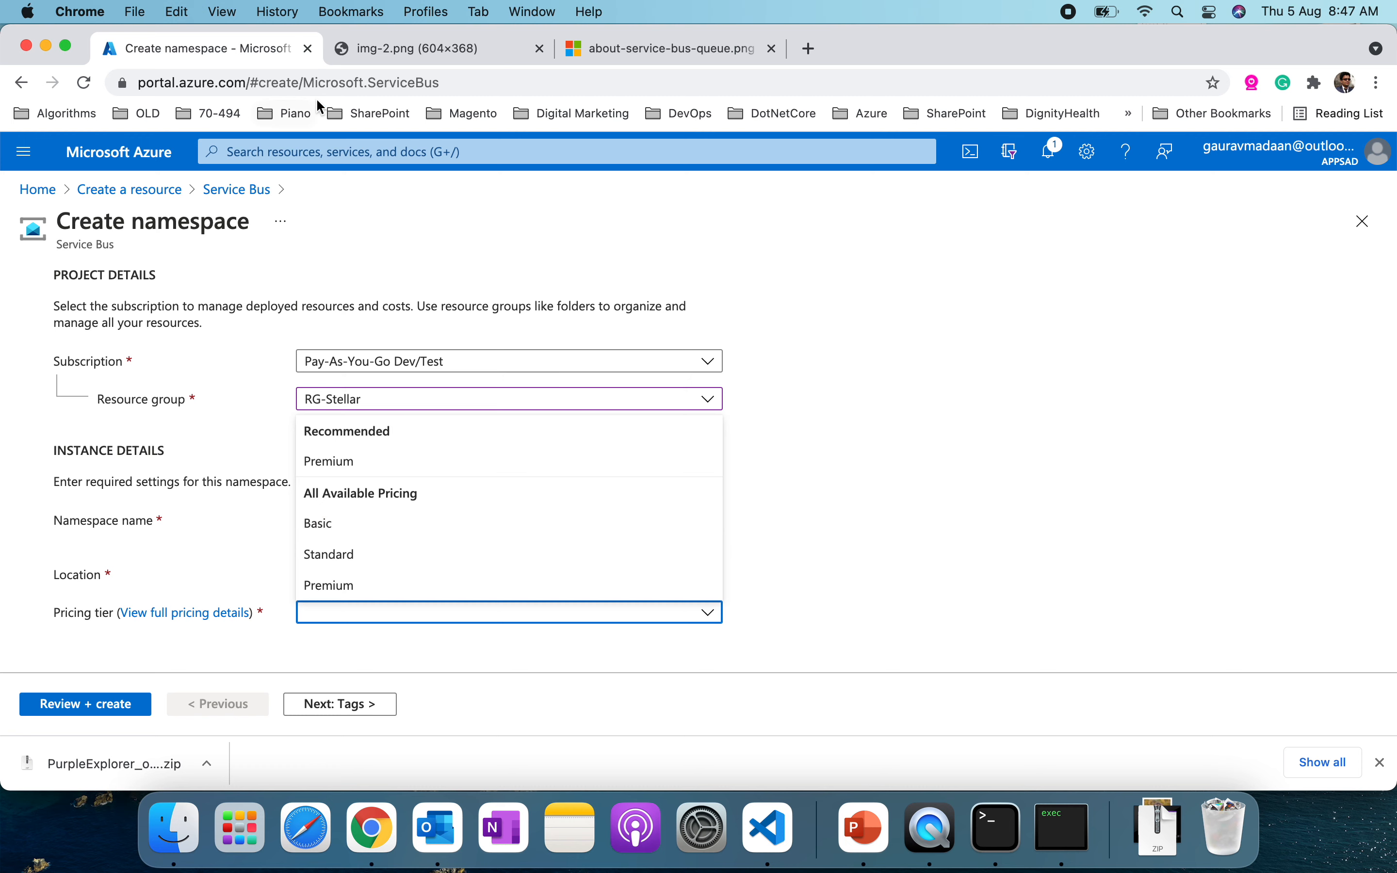
{"action": "left_click", "coordinate": [663, 56]}
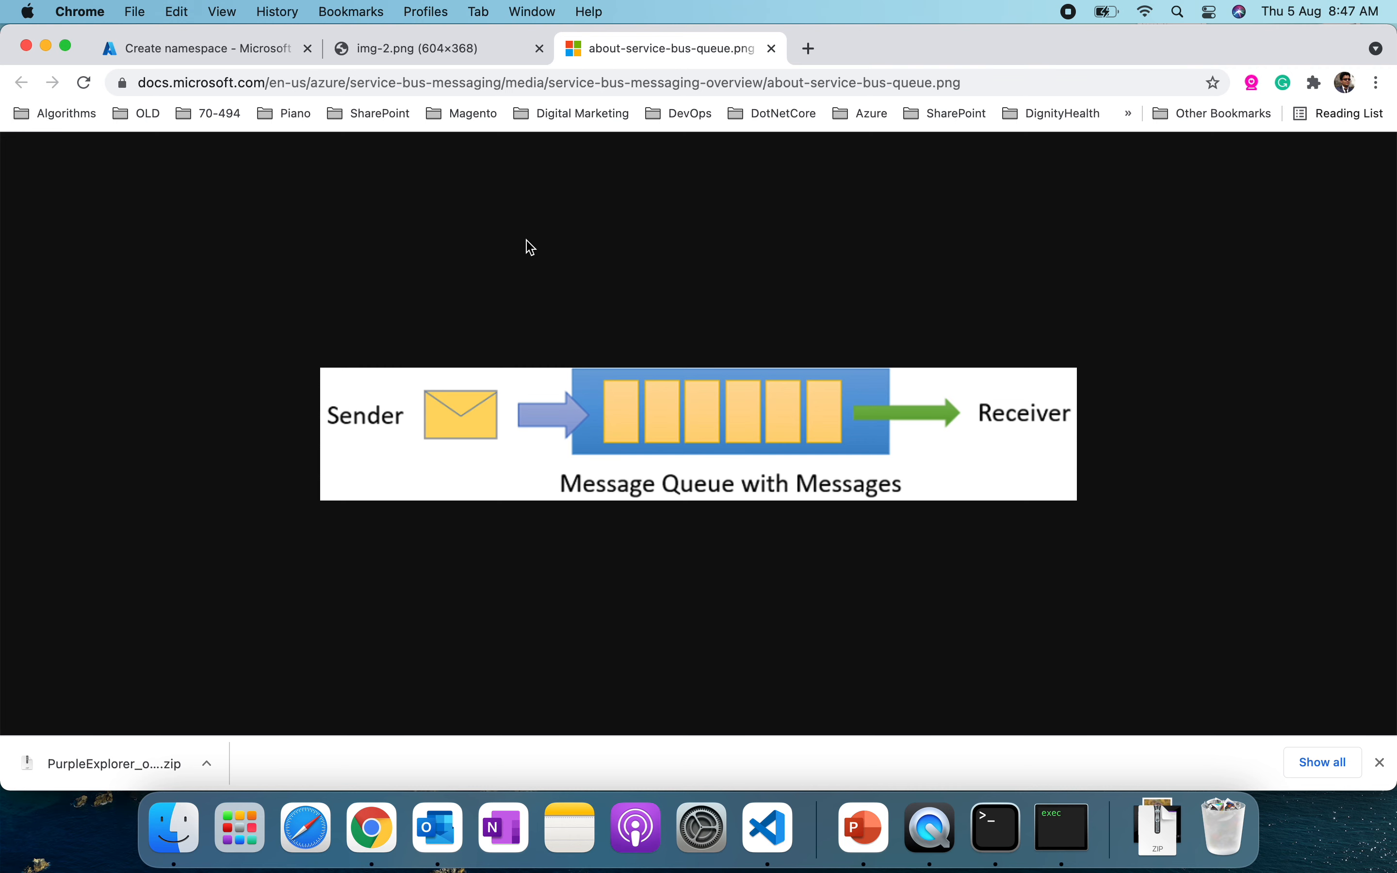
{"action": "left_click", "coordinate": [422, 52]}
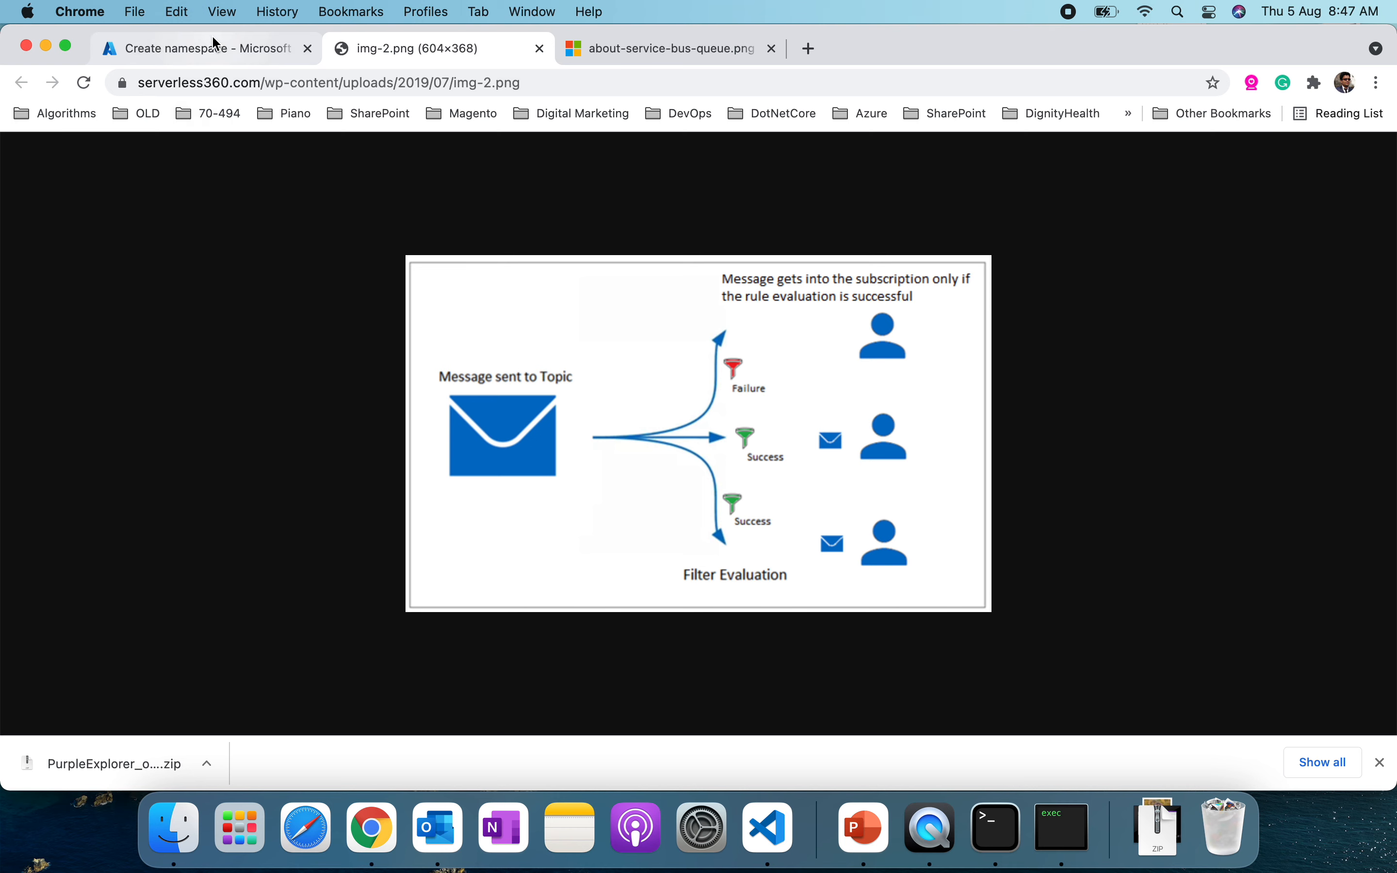
{"action": "left_click", "coordinate": [218, 50]}
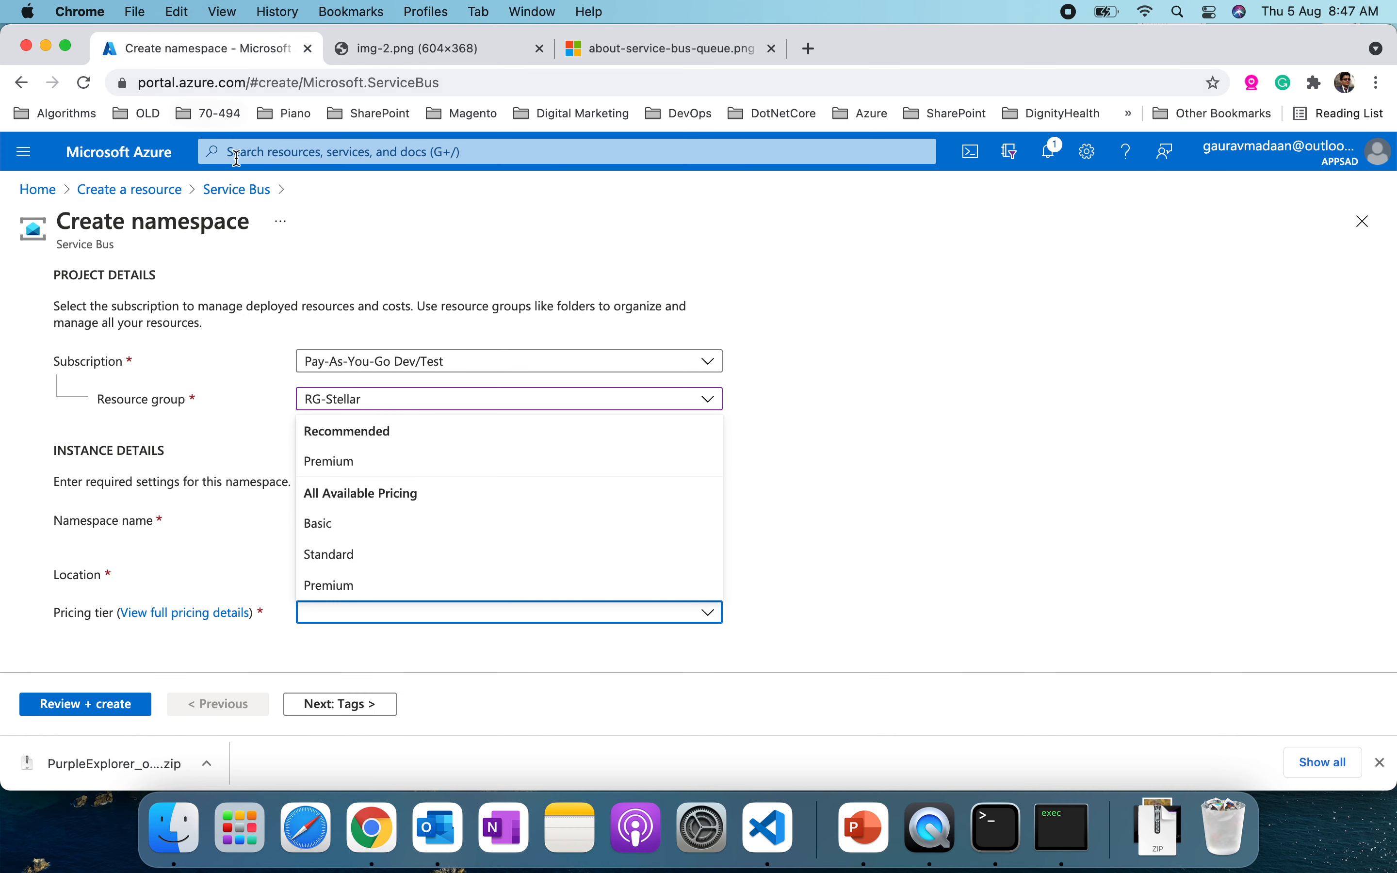
Step: Discard the unsaved namespace form and return to the portal home page
{"action": "left_click", "coordinate": [154, 191]}
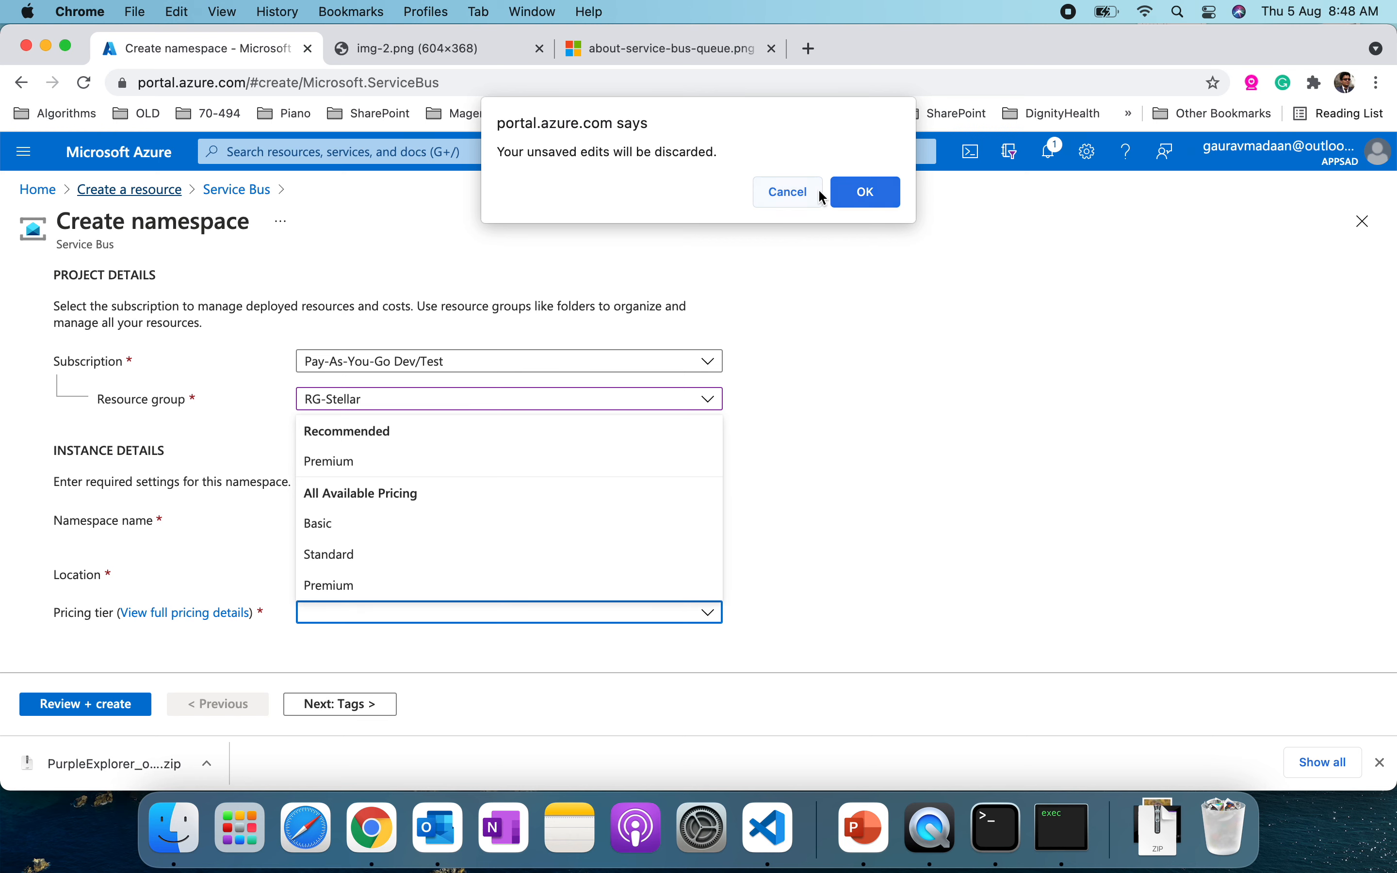
{"action": "left_click", "coordinate": [878, 194]}
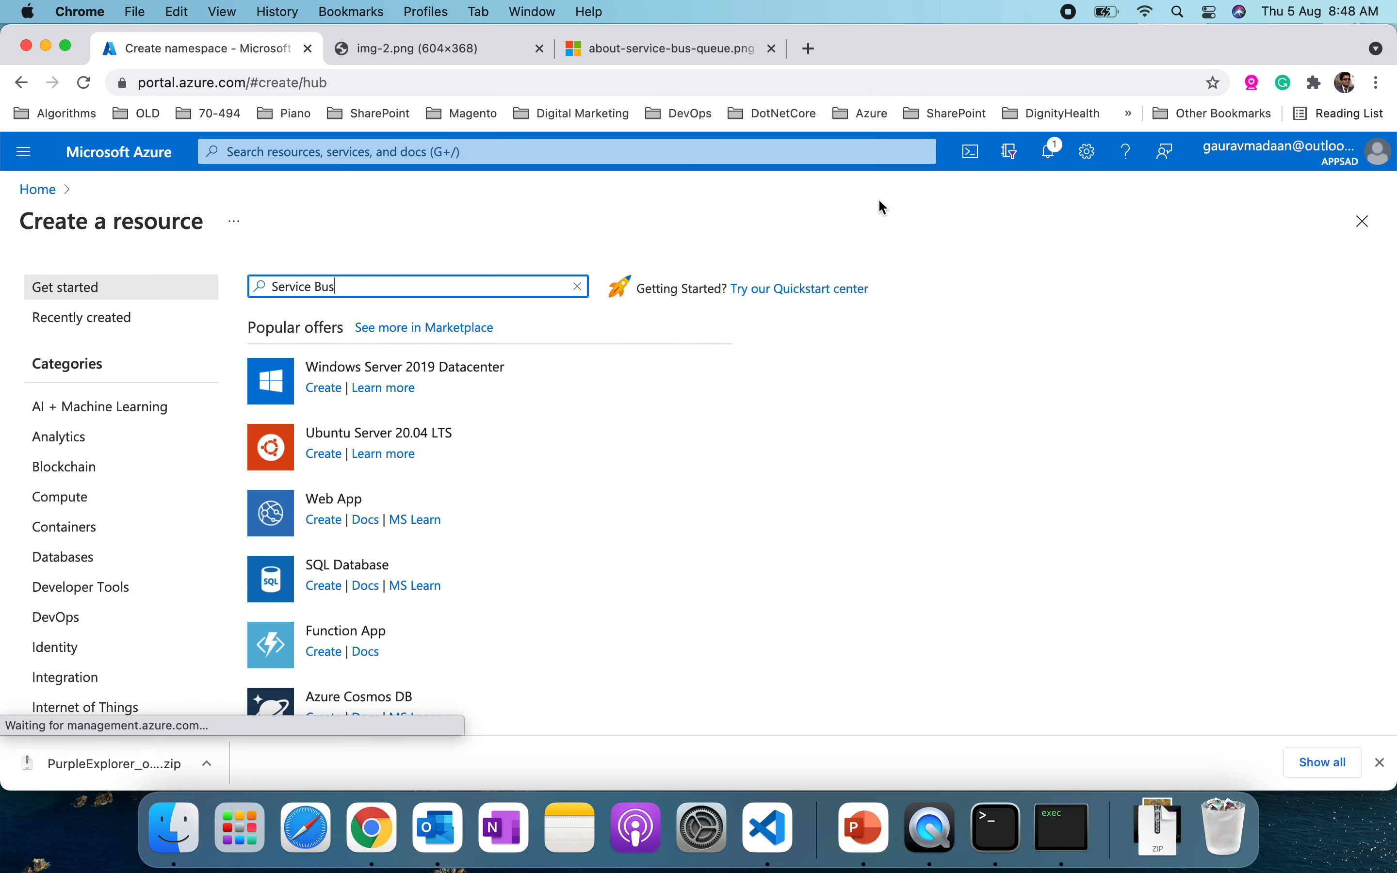
{"action": "left_click", "coordinate": [43, 195]}
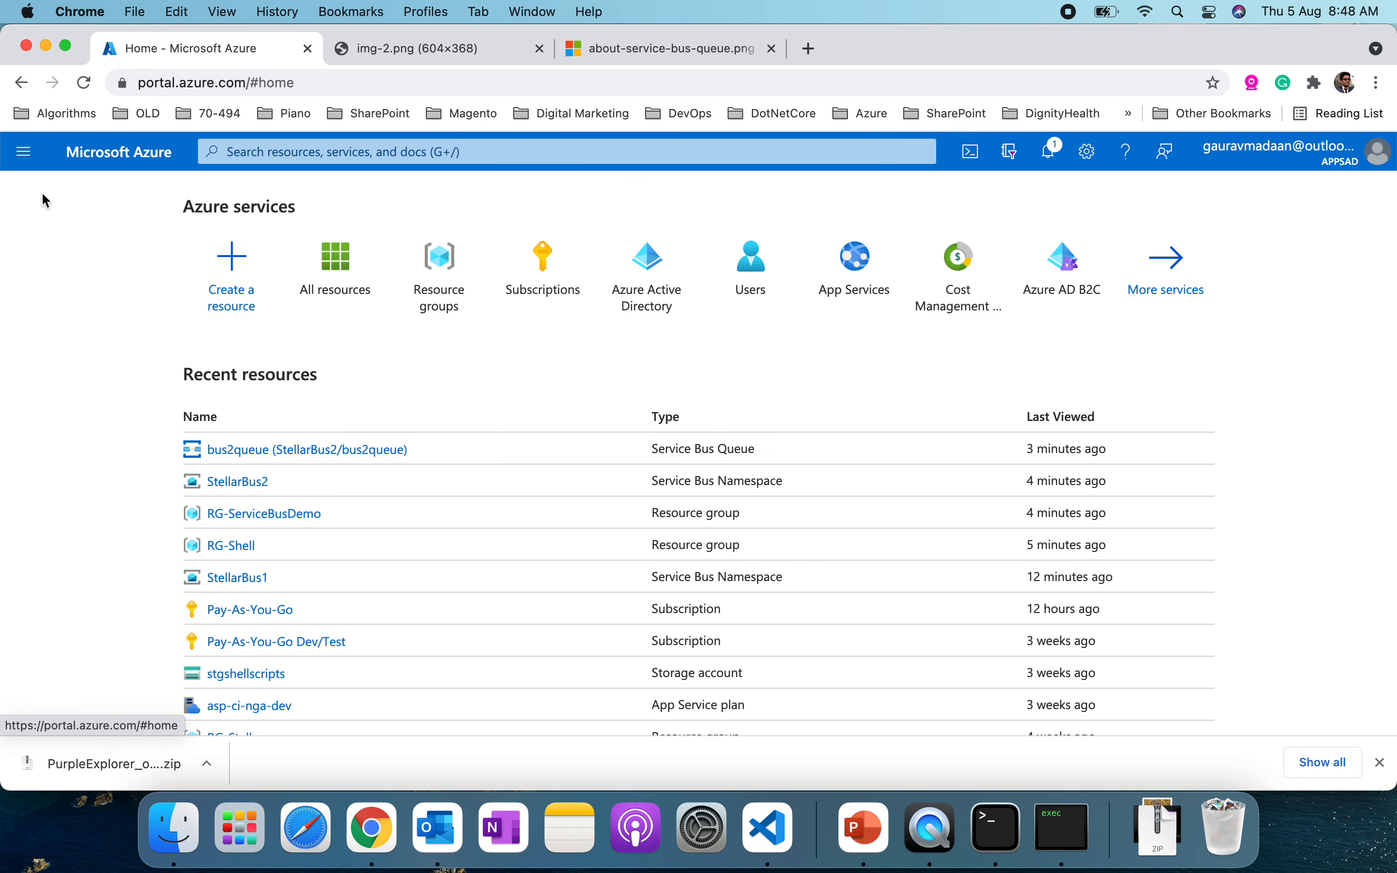
Step: Open the existing StellarBus2 and StellarBus1 namespaces from the recent resources in separate browser tabs
{"action": "right_click", "coordinate": [263, 488]}
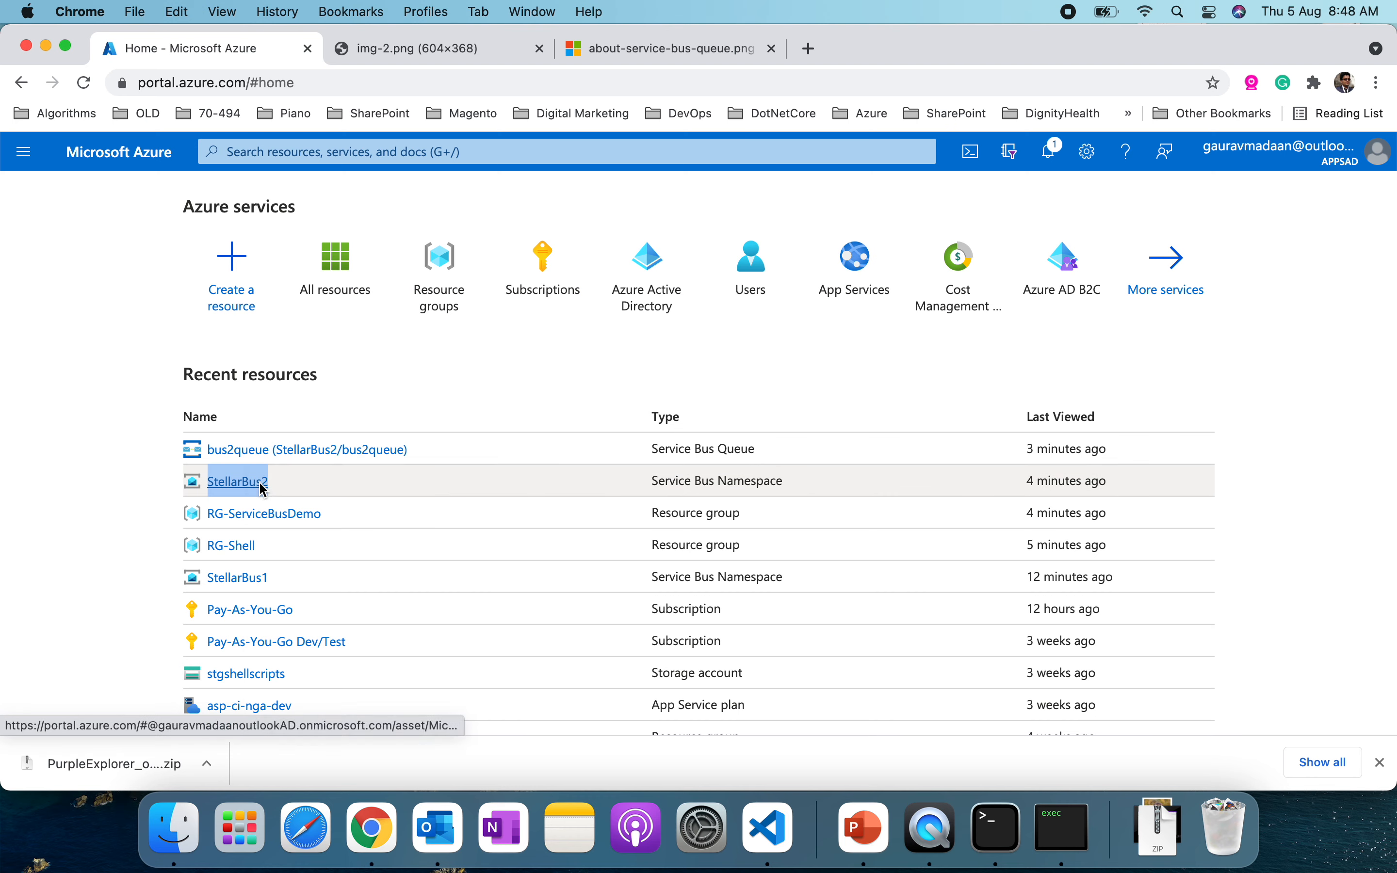
{"action": "left_click", "coordinate": [344, 462]}
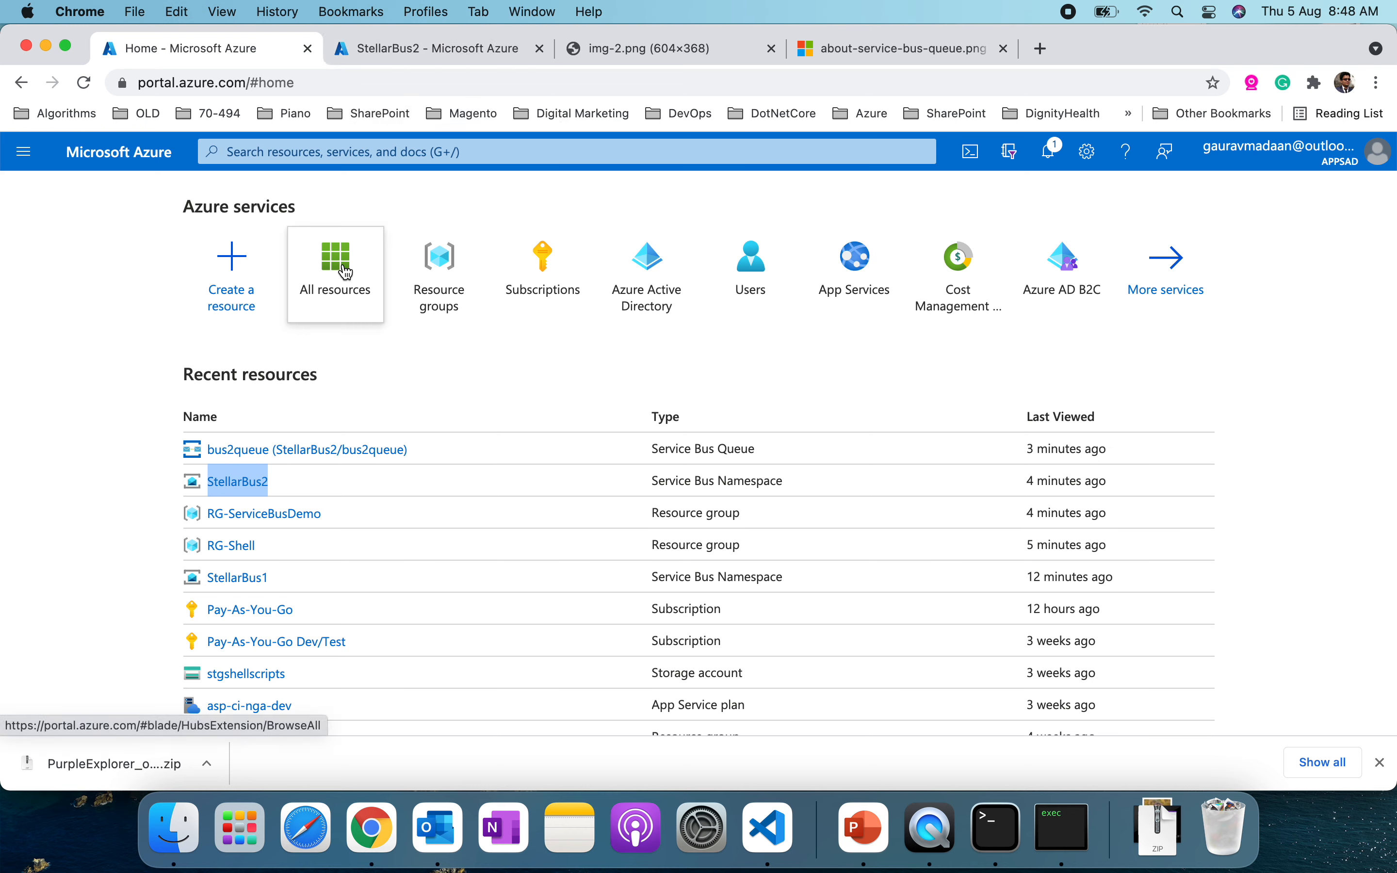
{"action": "right_click", "coordinate": [251, 585]}
{"action": "left_click", "coordinate": [329, 461]}
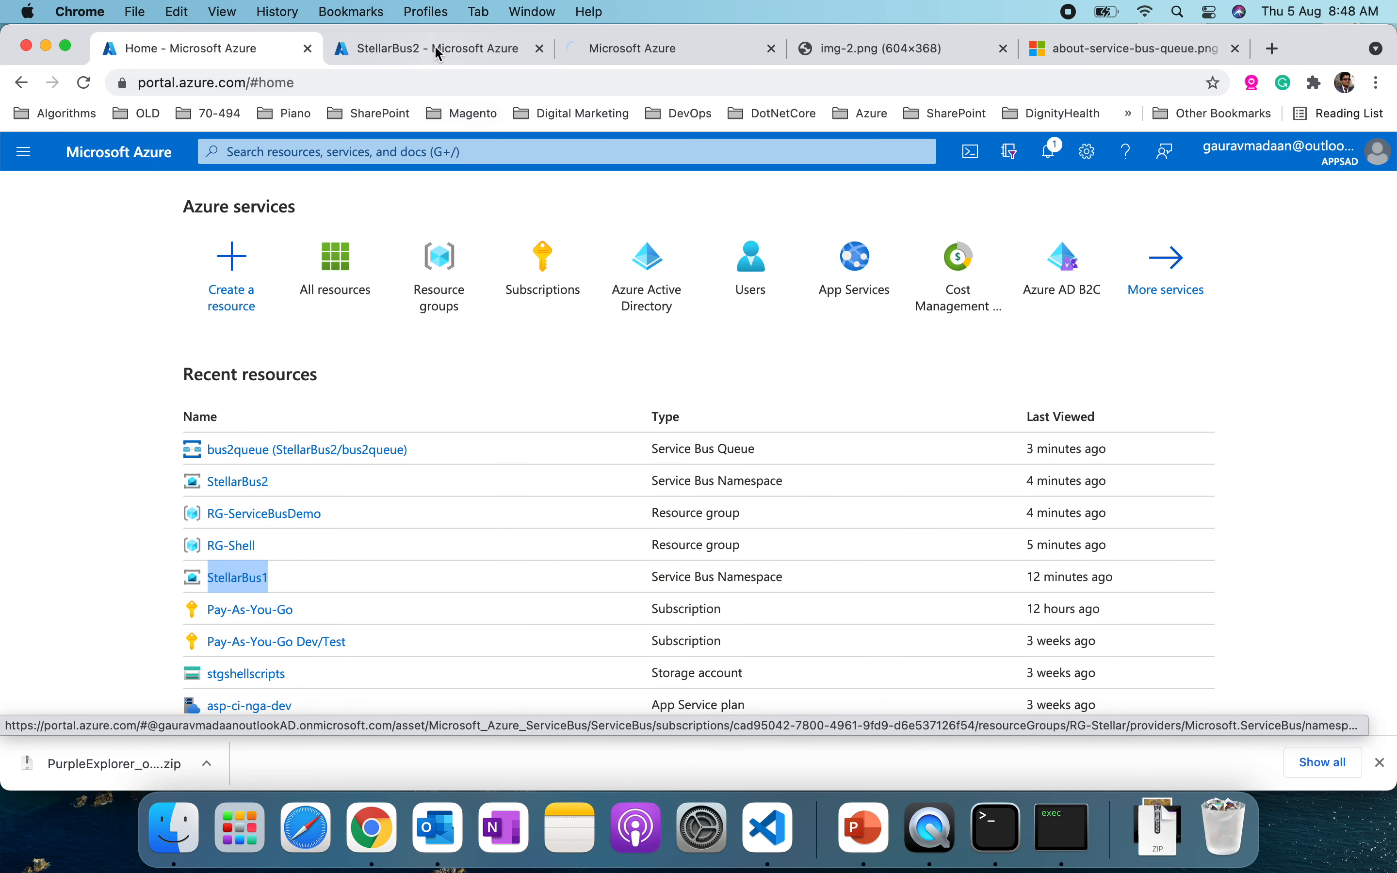
Step: Compare the entity types offered by the StellarBus2 and StellarBus1 namespaces
{"action": "left_click", "coordinate": [437, 49]}
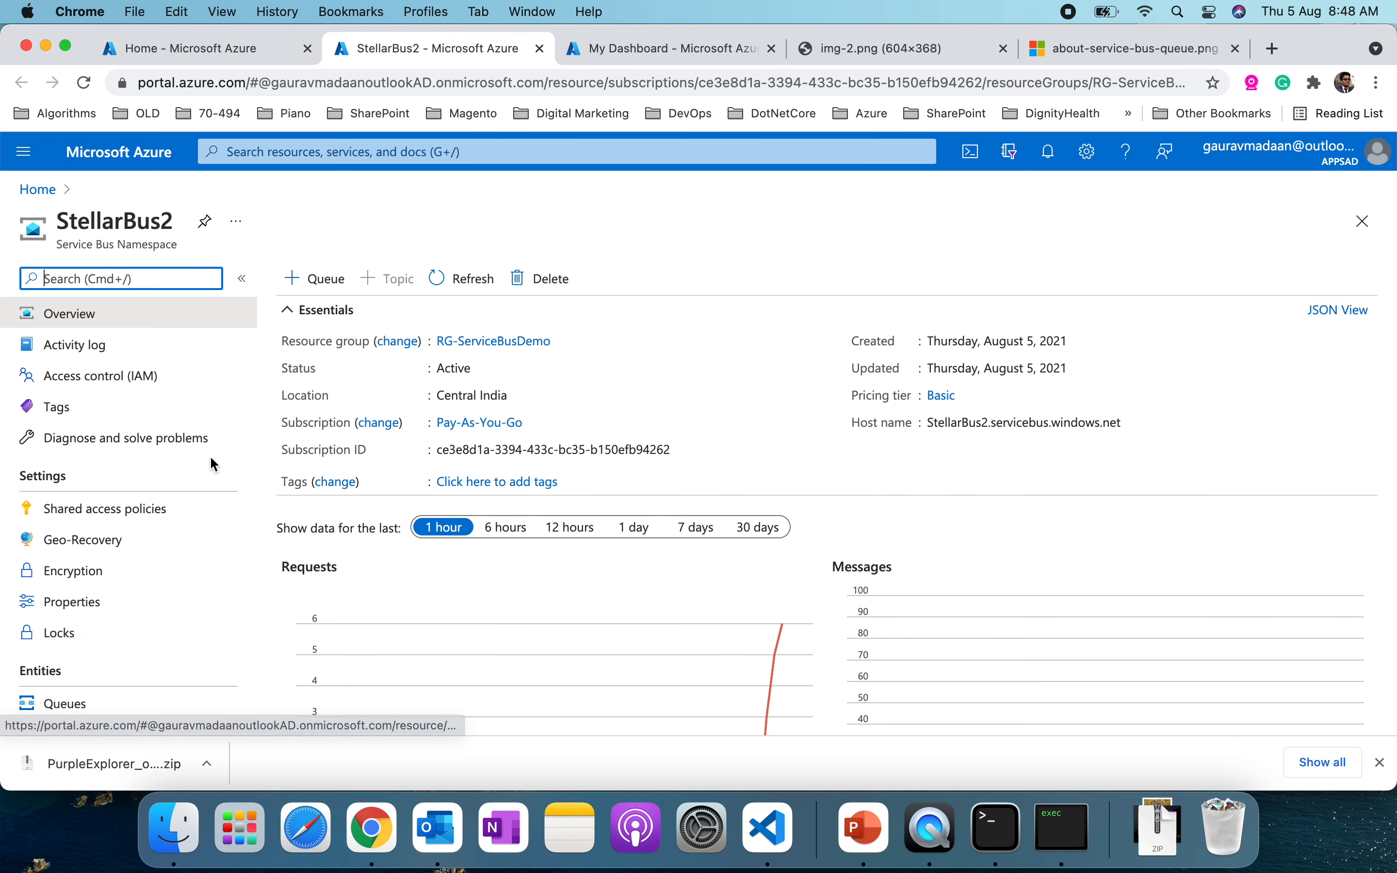
{"action": "scroll", "coordinate": [174, 577], "scroll_direction": "down", "scroll_amount": 2}
{"action": "scroll", "coordinate": [174, 605], "scroll_direction": "down", "scroll_amount": 5}
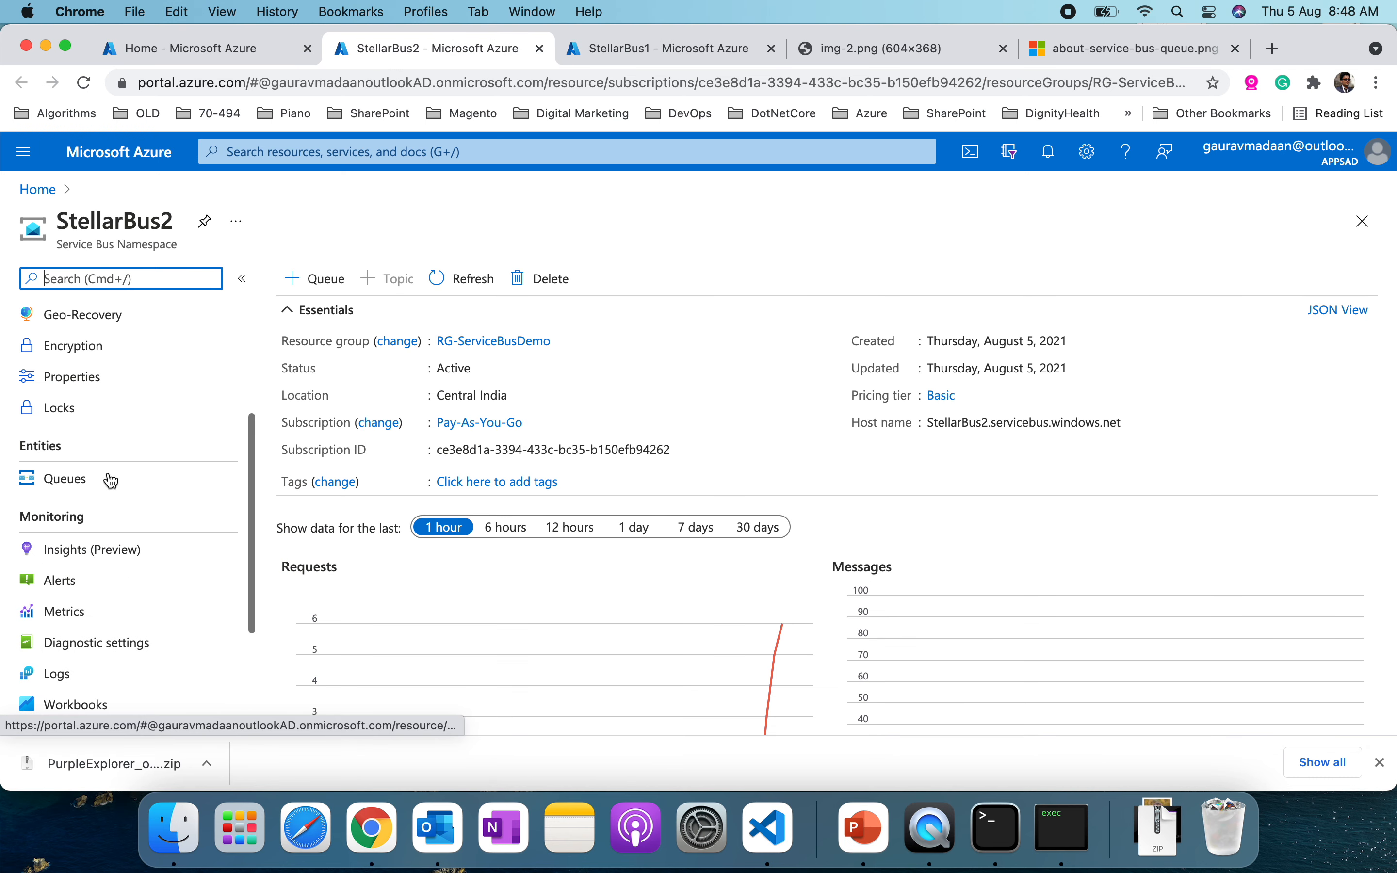
{"action": "left_click", "coordinate": [660, 48]}
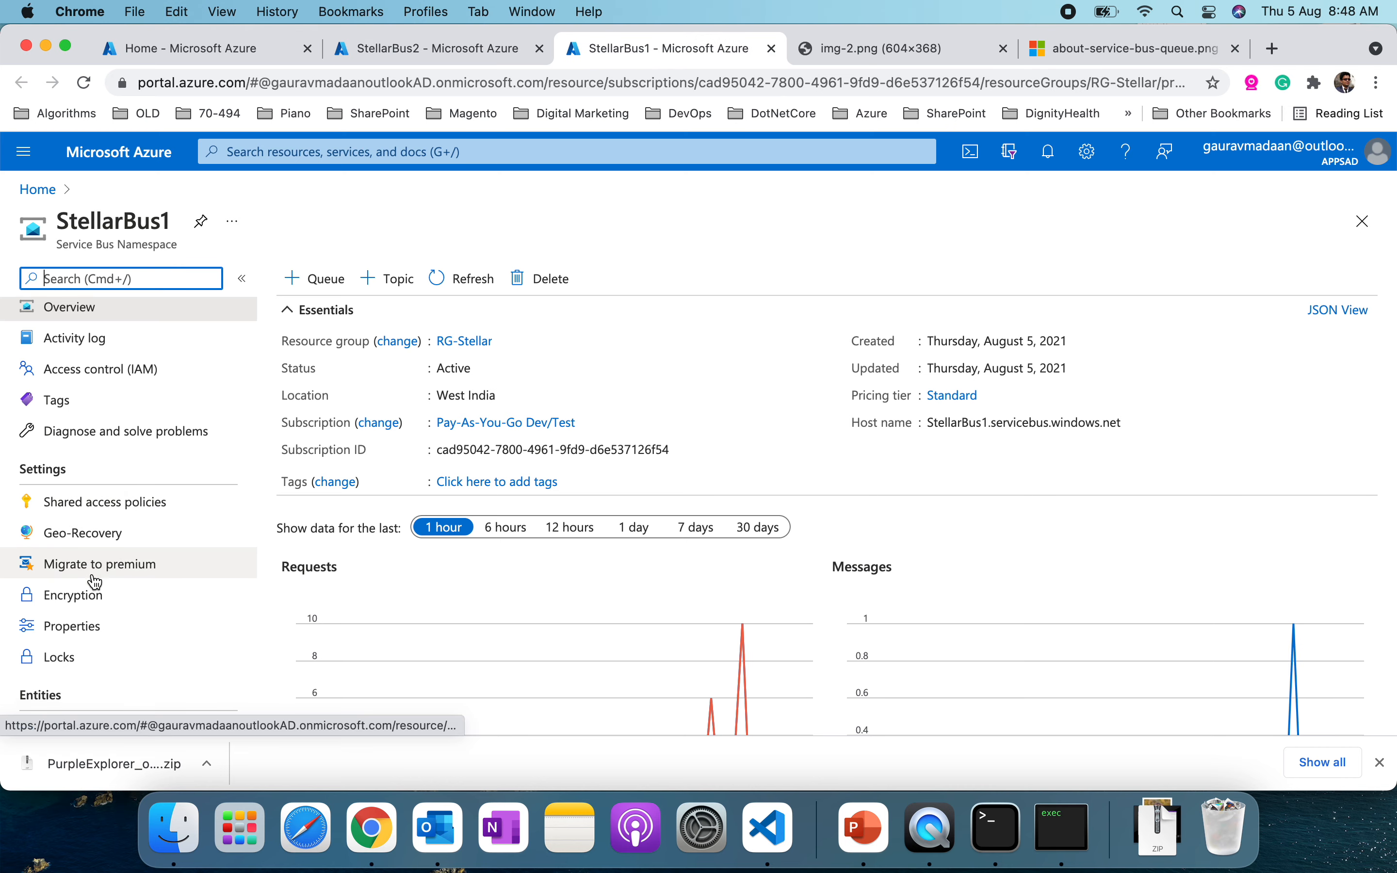
{"action": "scroll", "coordinate": [93, 577], "scroll_direction": "down", "scroll_amount": 8}
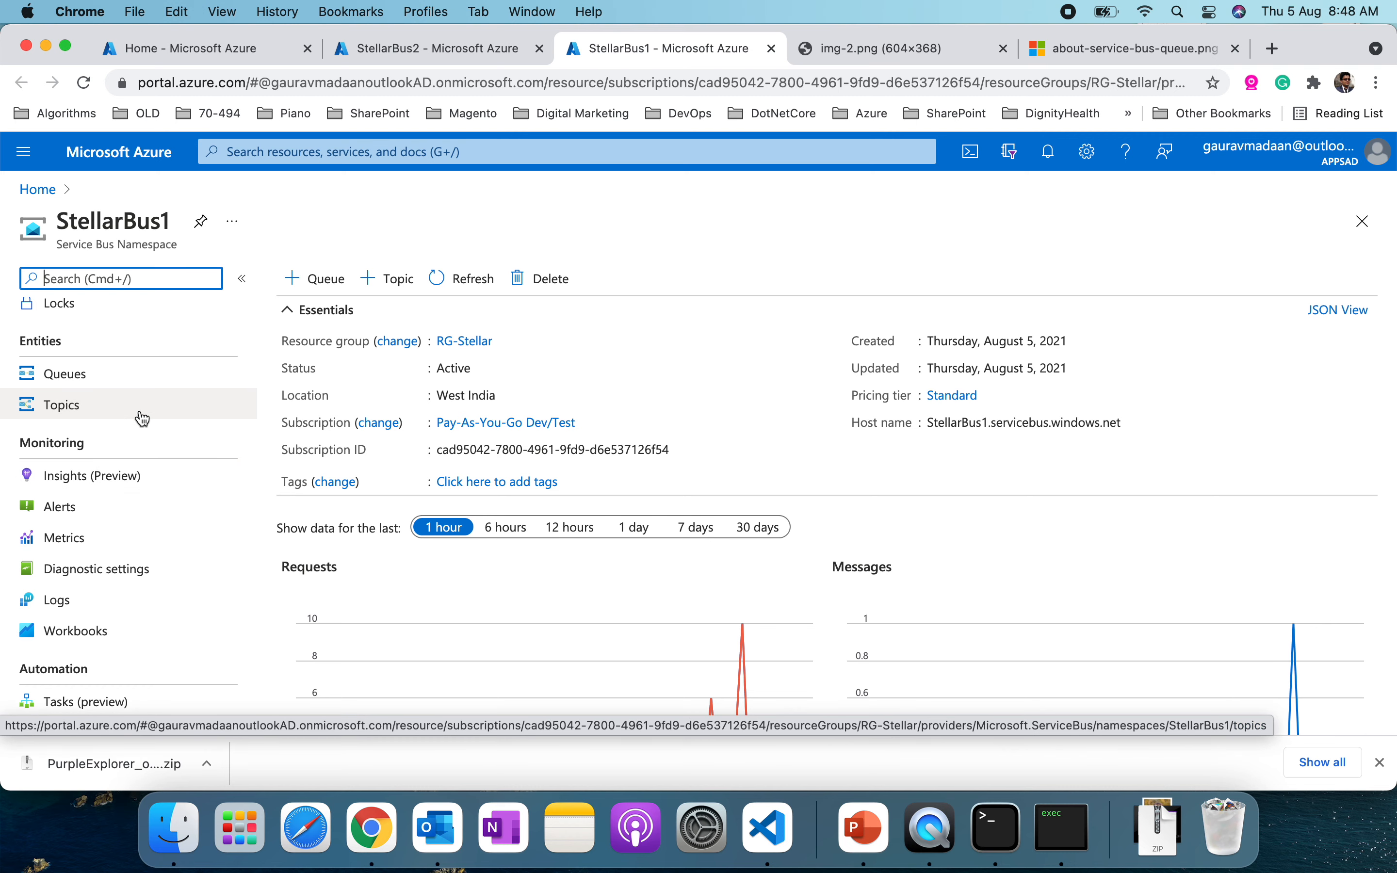
Step: Create a queue named bus2queue2 in the StellarBus2 namespace, keeping the default settings
{"action": "left_click", "coordinate": [394, 59]}
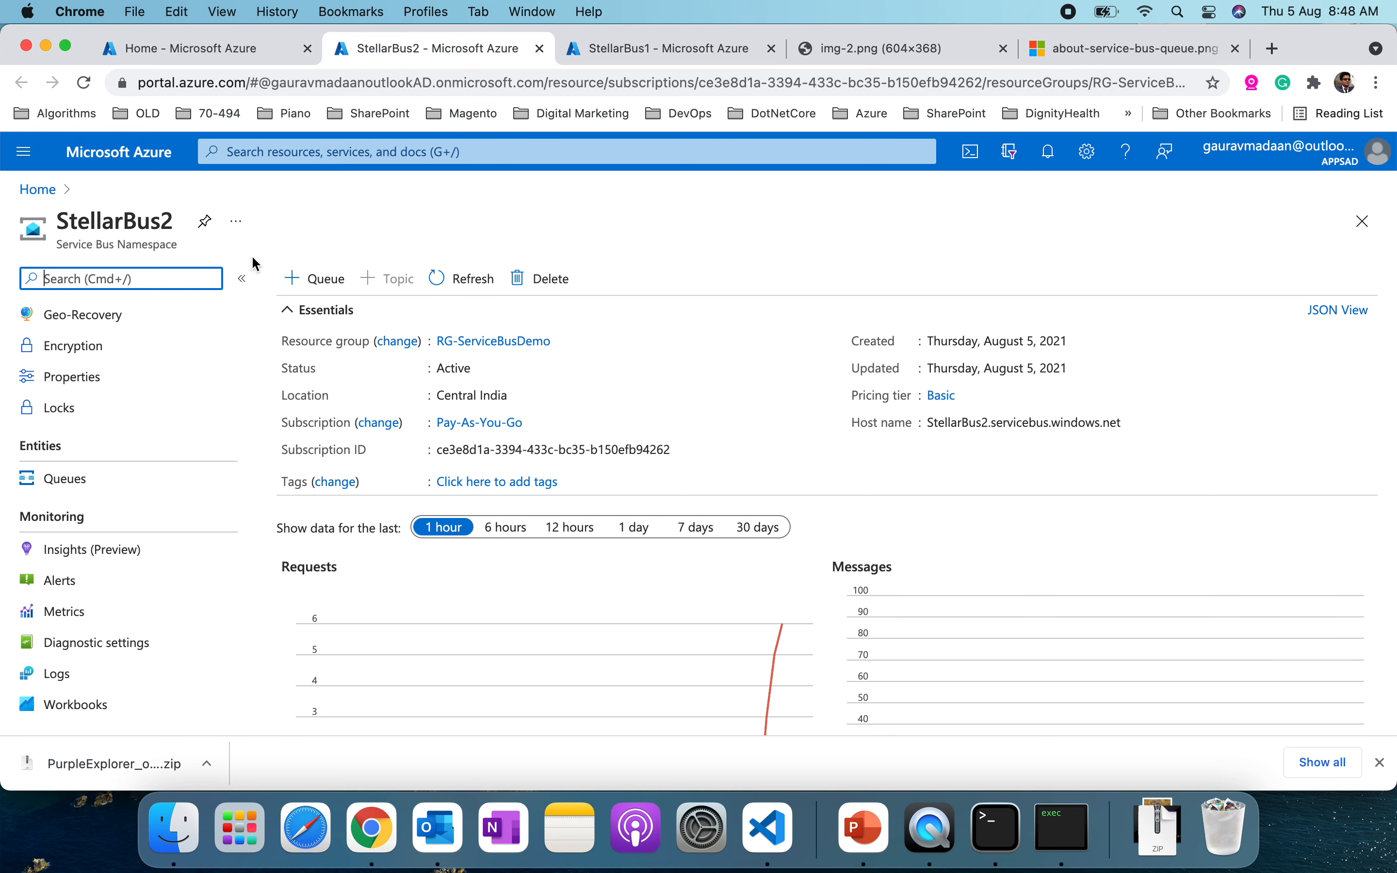
{"action": "left_click", "coordinate": [87, 480]}
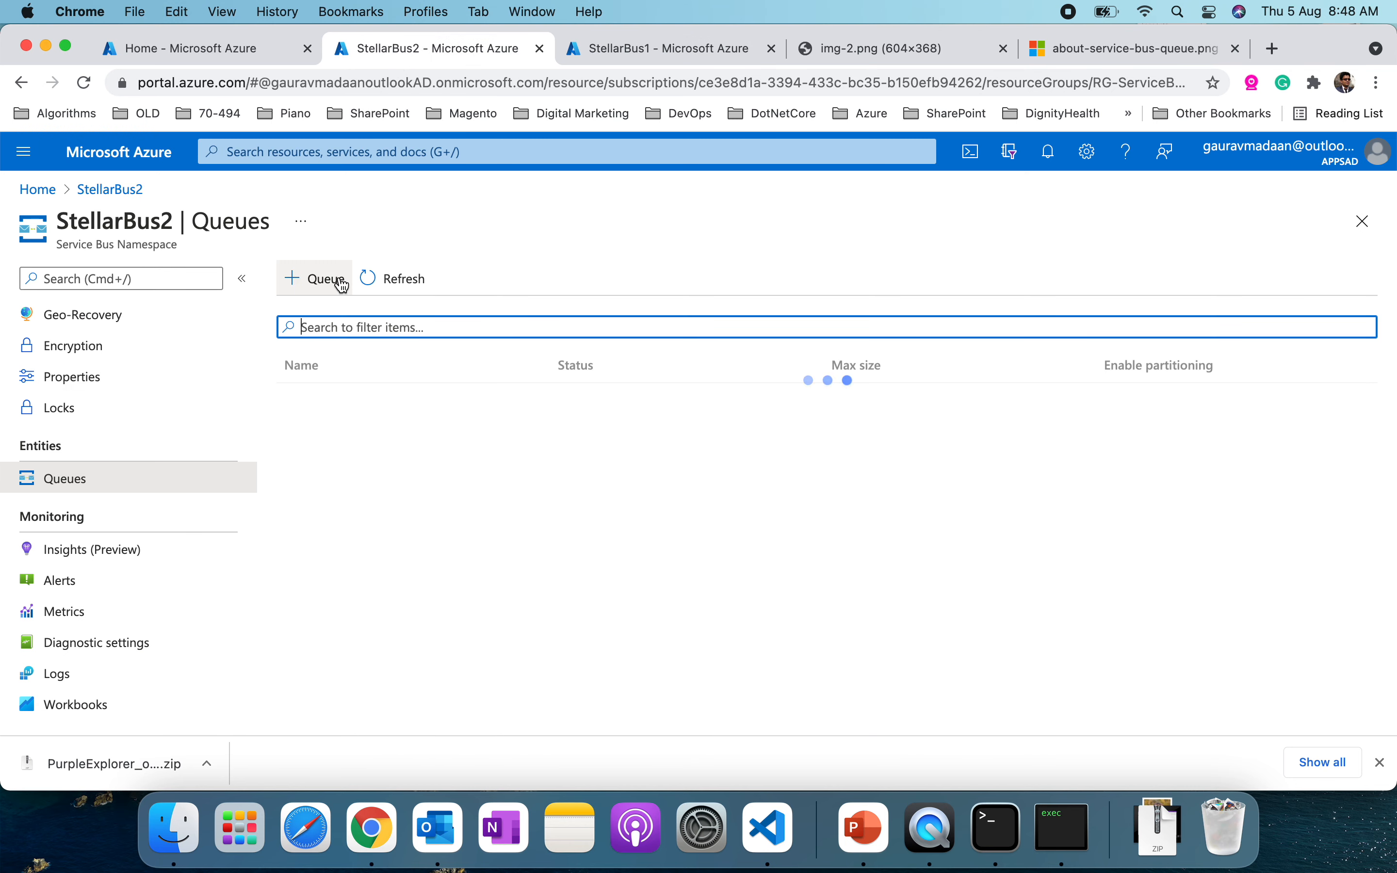
{"action": "left_click", "coordinate": [342, 282]}
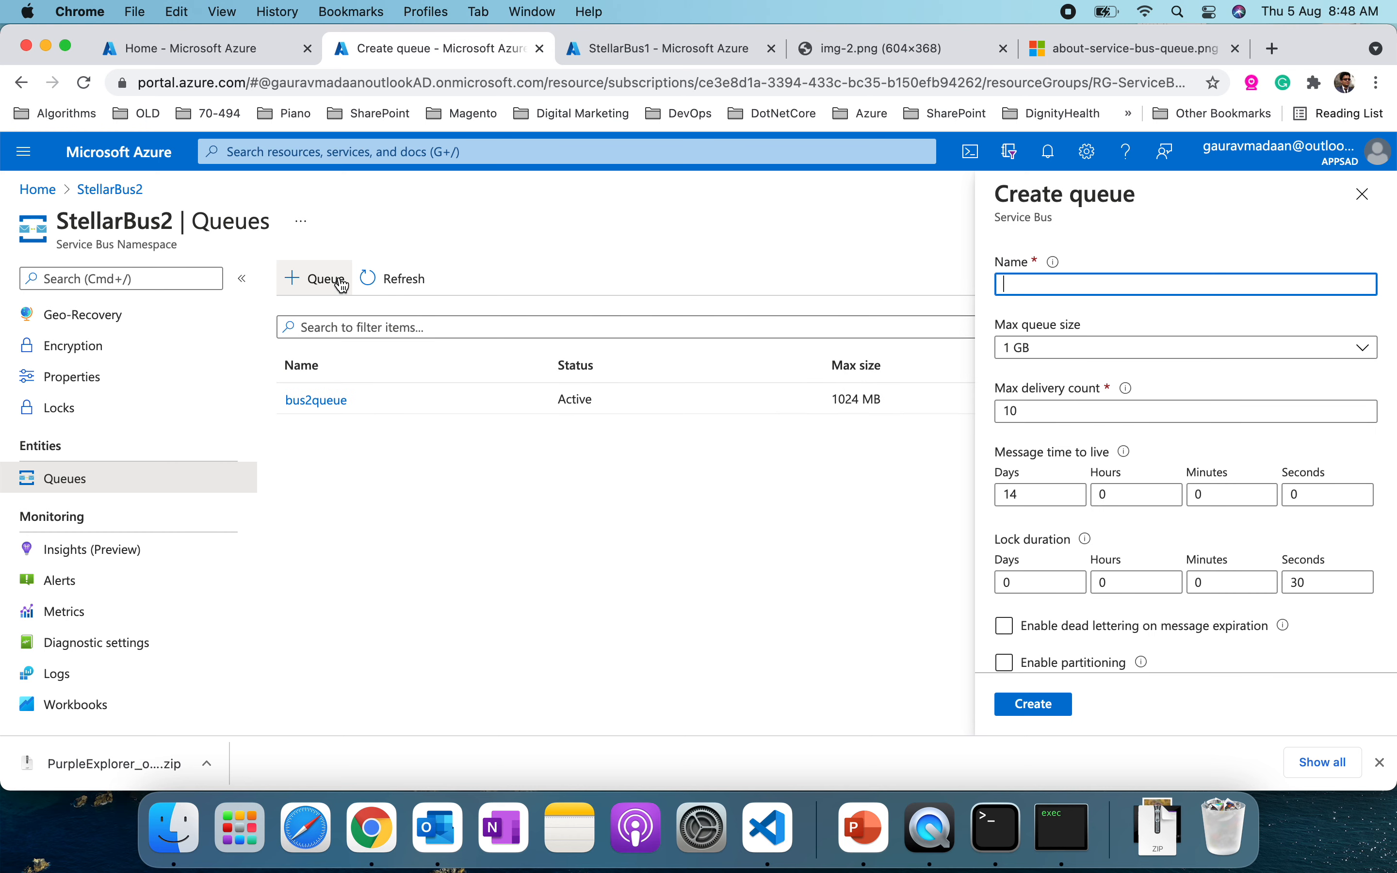
{"action": "type", "text": "bus"}
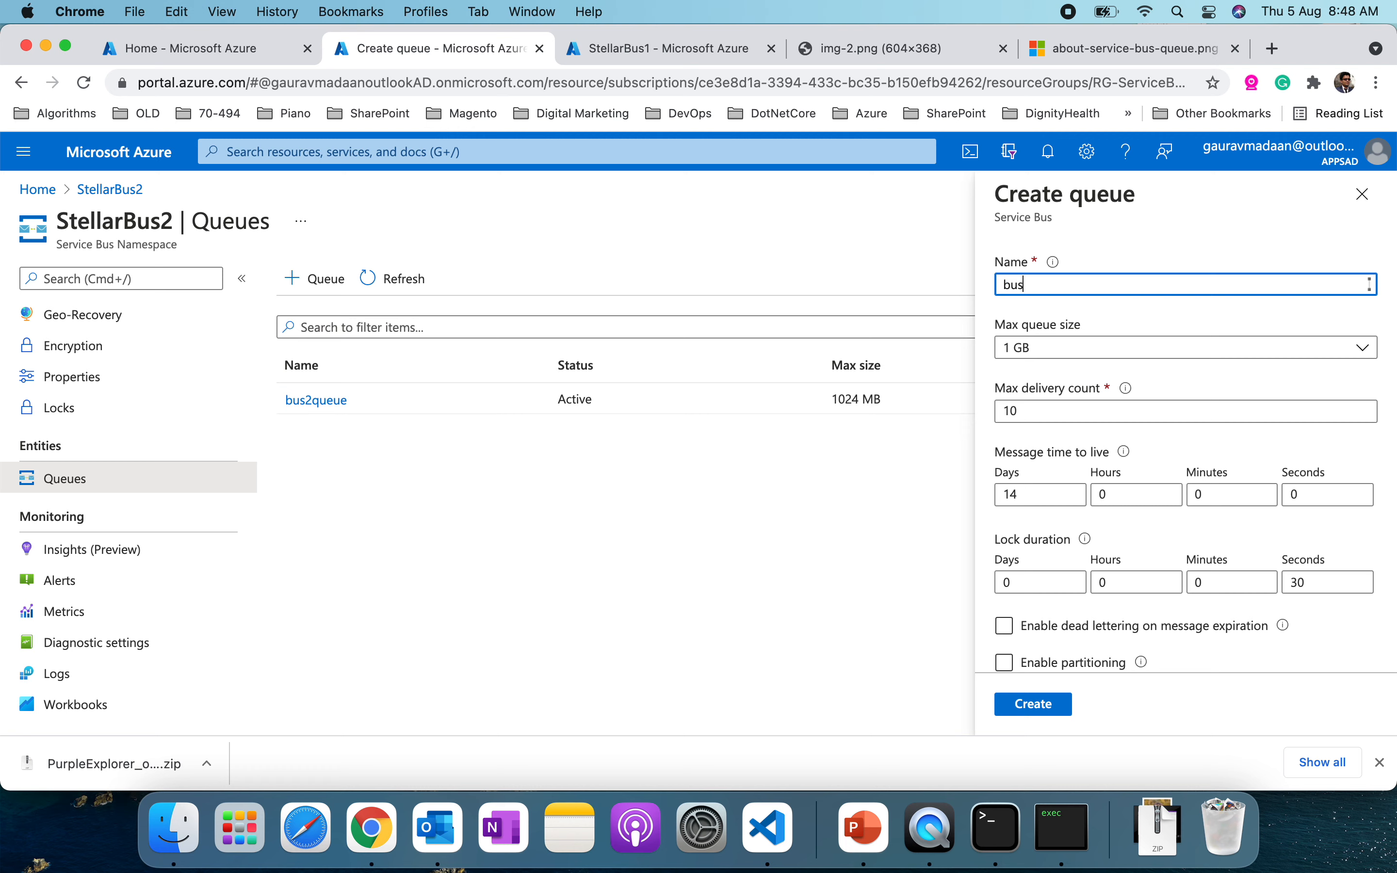
{"action": "type", "text": "2queue2"}
{"action": "left_click", "coordinate": [1060, 712]}
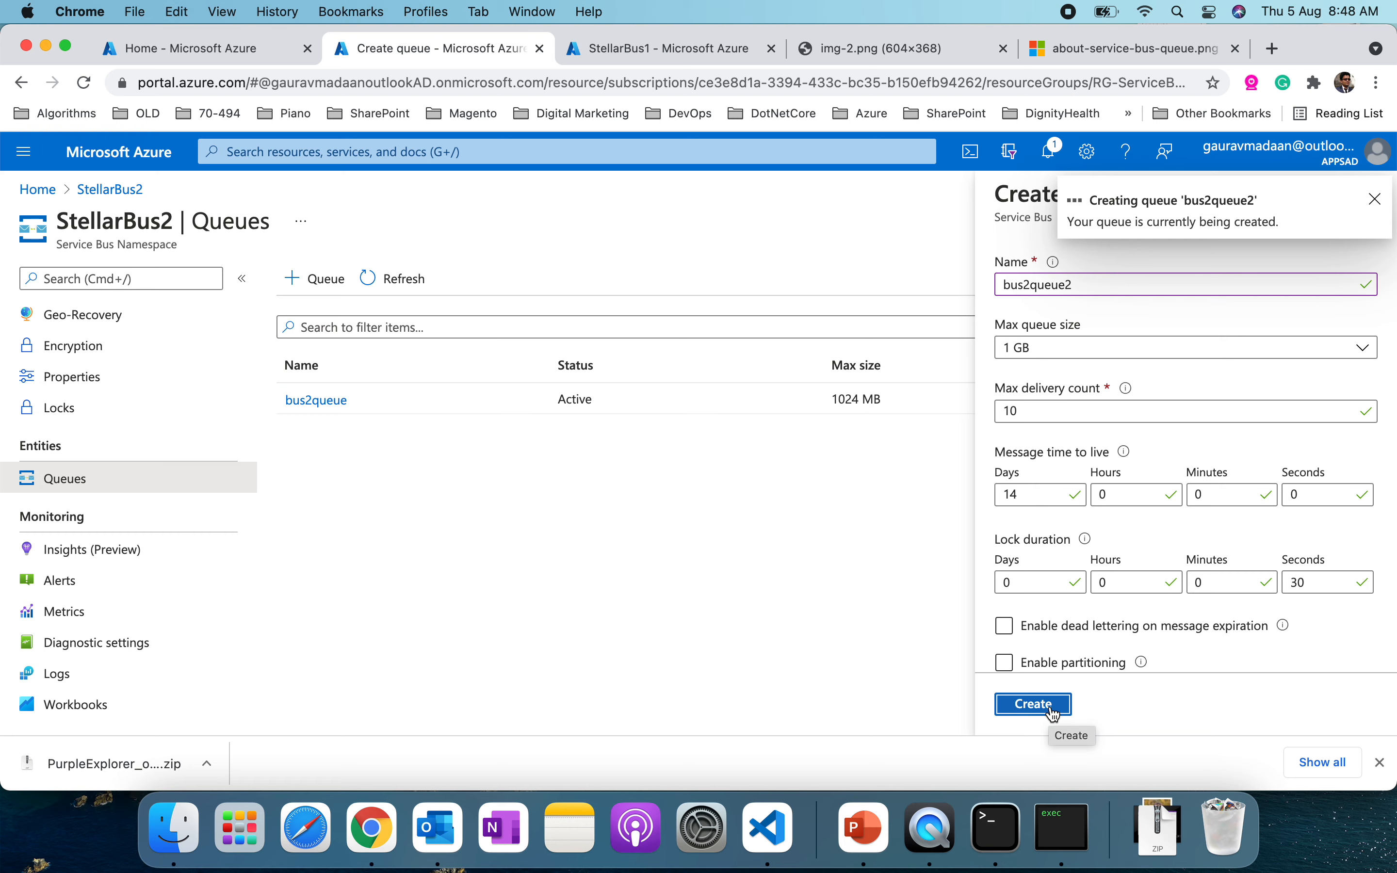
{"action": "scroll", "coordinate": [1093, 612], "scroll_direction": "down", "scroll_amount": 1}
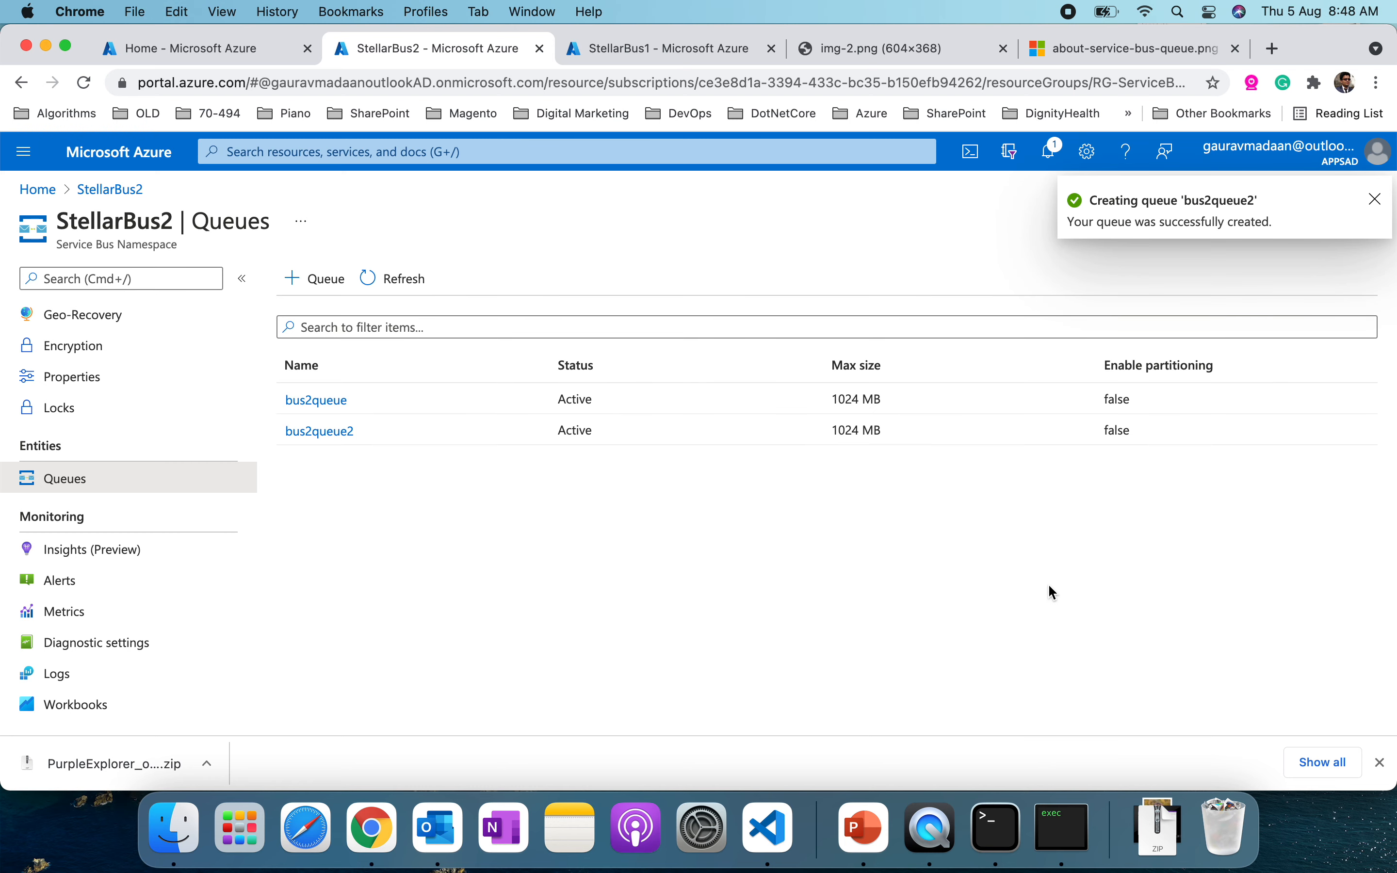
Step: Open the bus2queue2 queue and examine its overview, message counts and metrics
{"action": "left_click", "coordinate": [333, 430]}
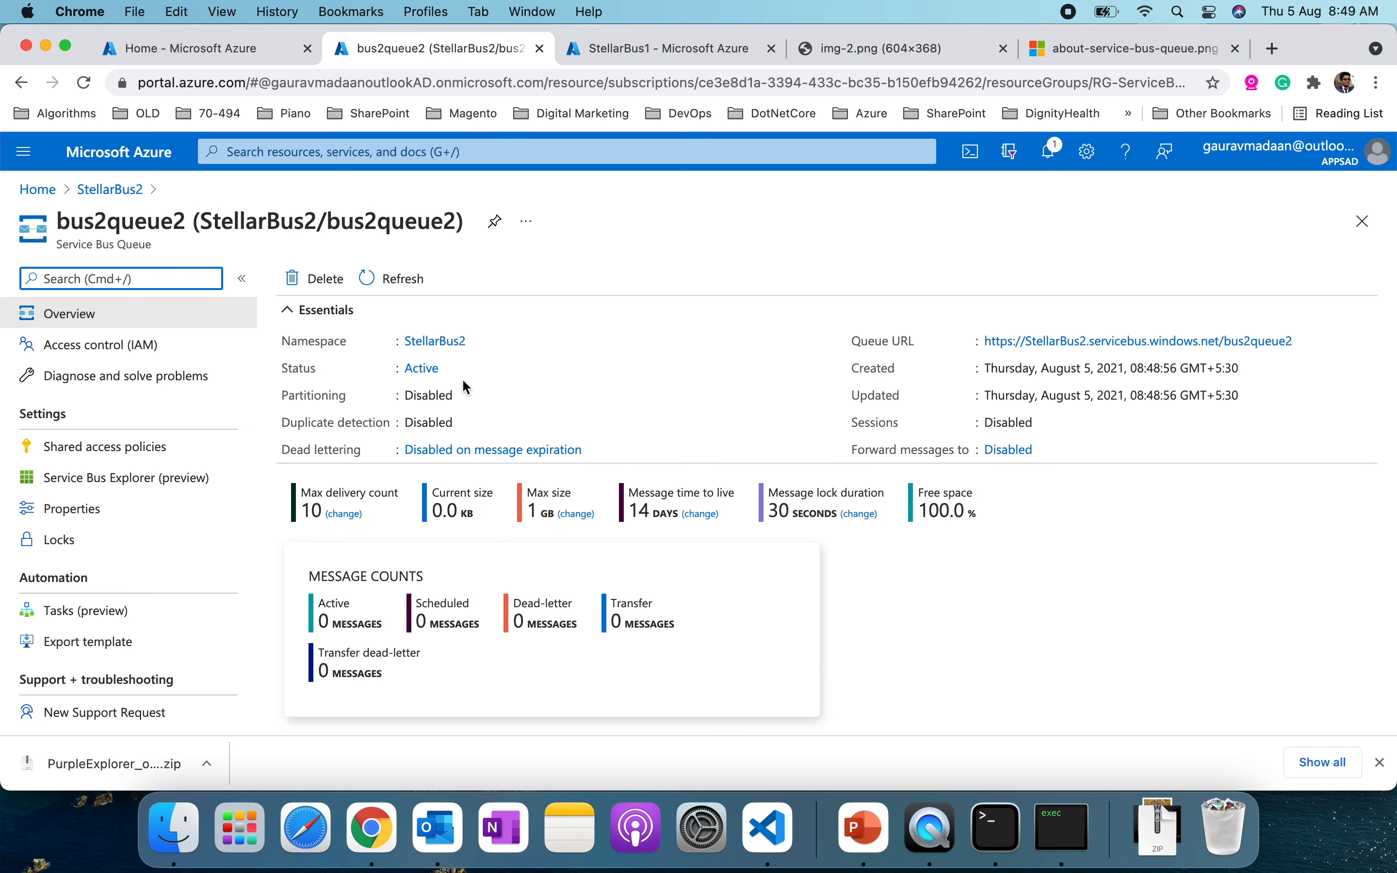
{"action": "scroll", "coordinate": [580, 404], "scroll_direction": "down", "scroll_amount": 5}
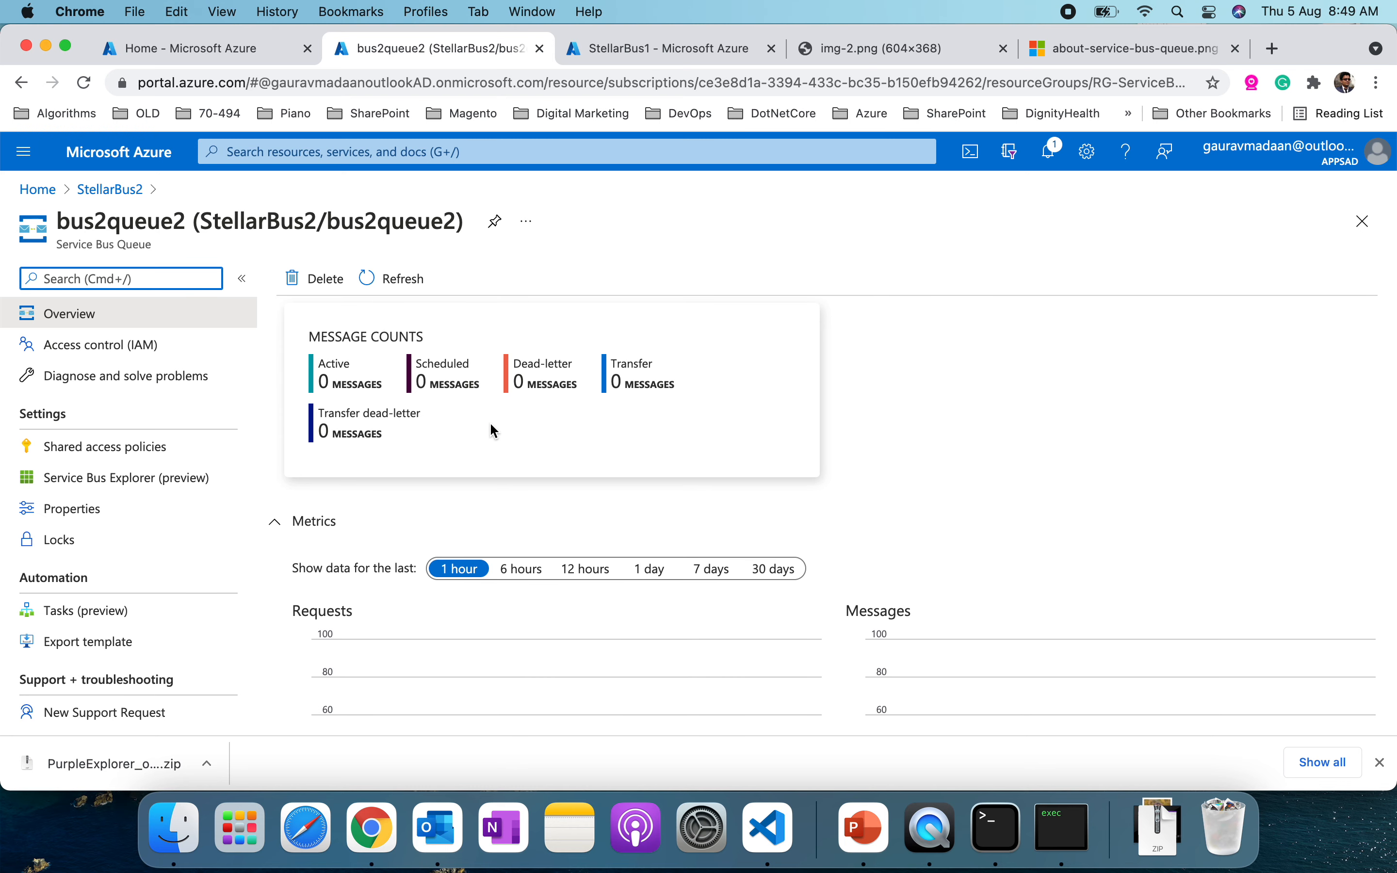
Step: Switch to PurpleExplorer to view its Service Bus connection, and return to the bus2queue2 overview in the Azure portal
{"action": "scroll", "coordinate": [491, 427], "scroll_direction": "up", "scroll_amount": 5}
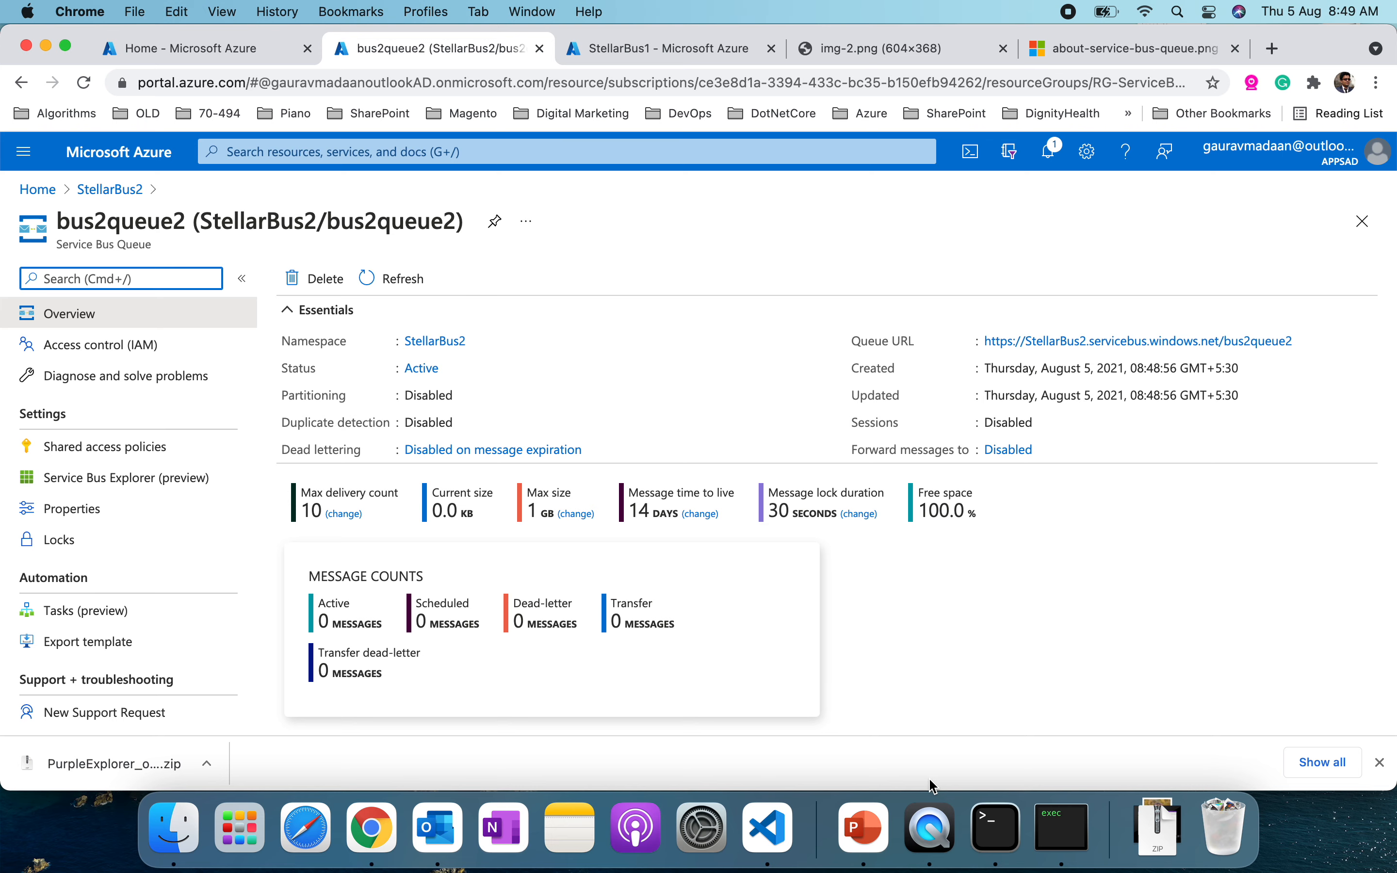
{"action": "left_click", "coordinate": [1062, 828]}
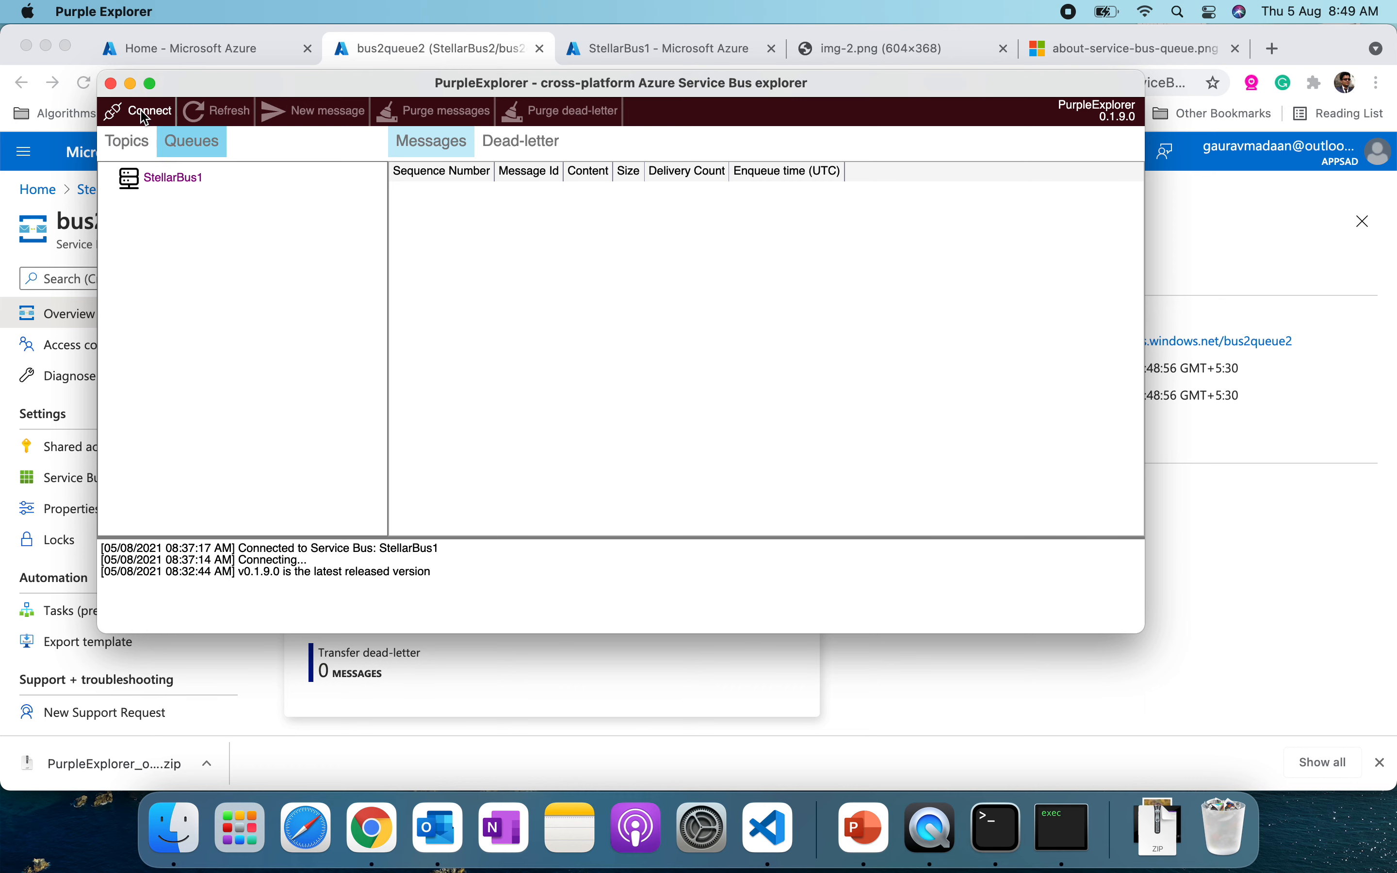
{"action": "left_click", "coordinate": [1226, 243]}
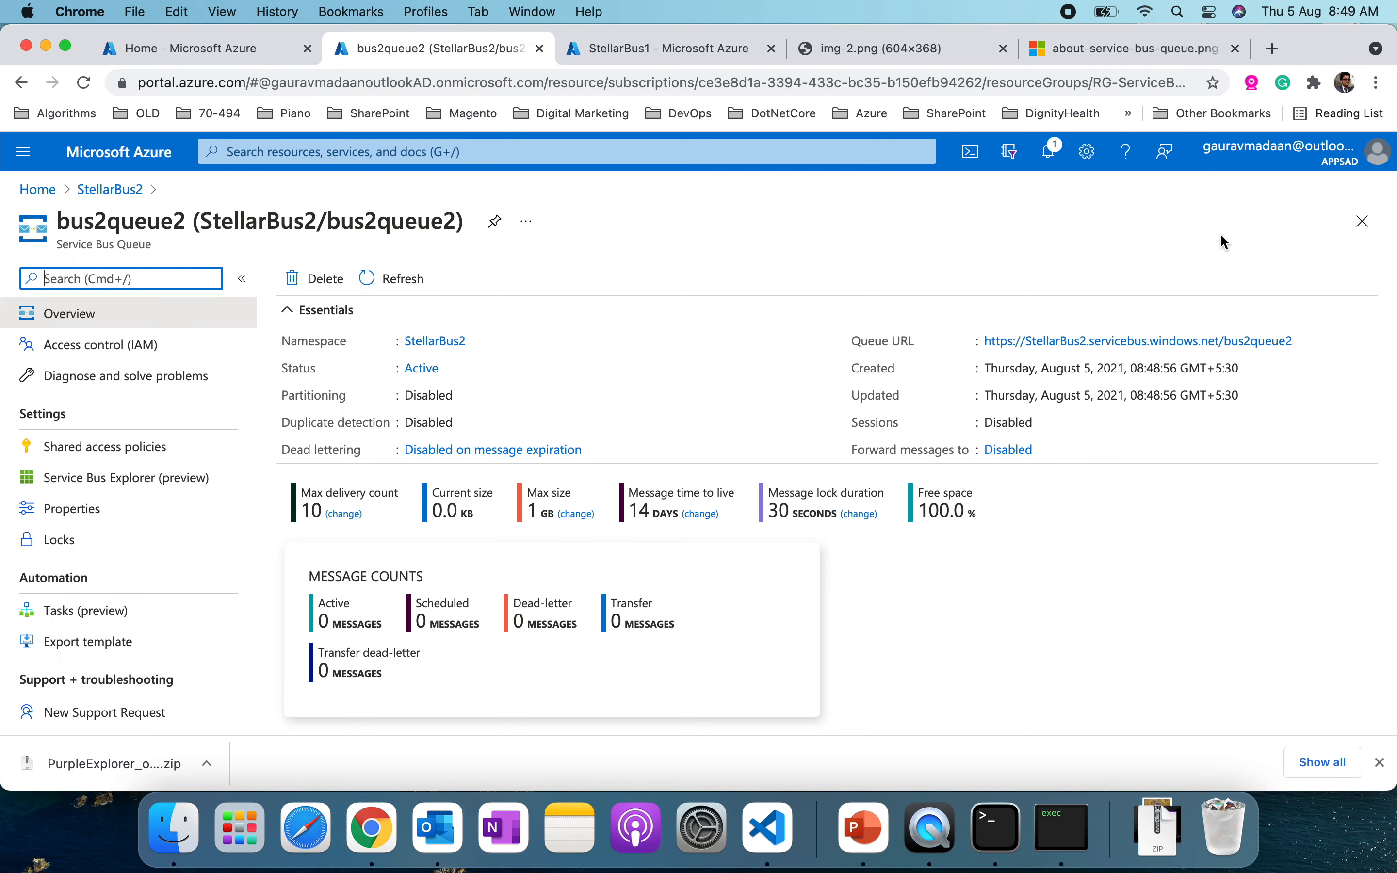
Step: Open Service Bus Explorer for bus2queue2 and compose a Text/Plain message reading "Message From Codestellar"
{"action": "left_click", "coordinate": [185, 486]}
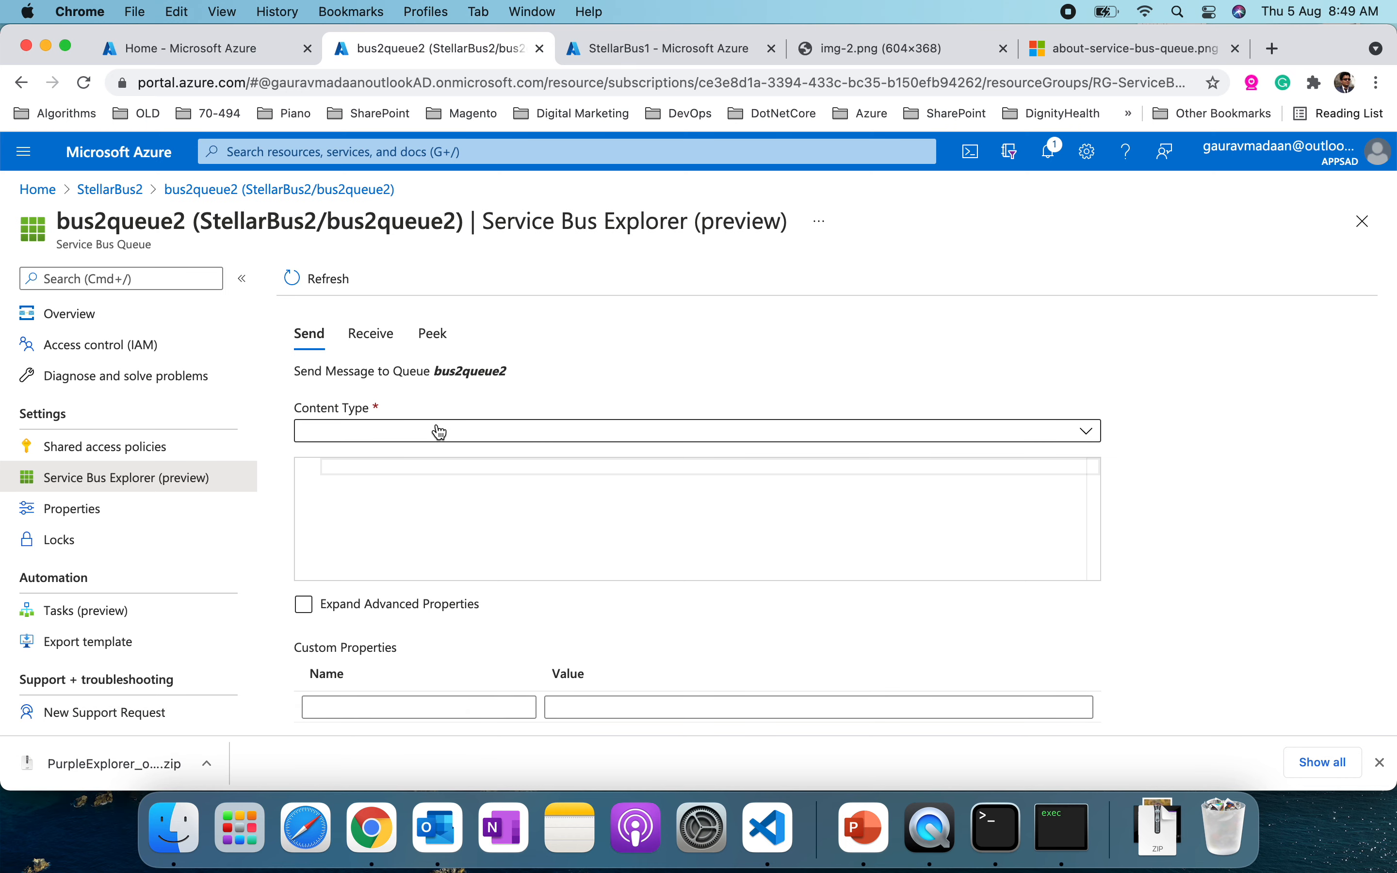
{"action": "left_click", "coordinate": [440, 432]}
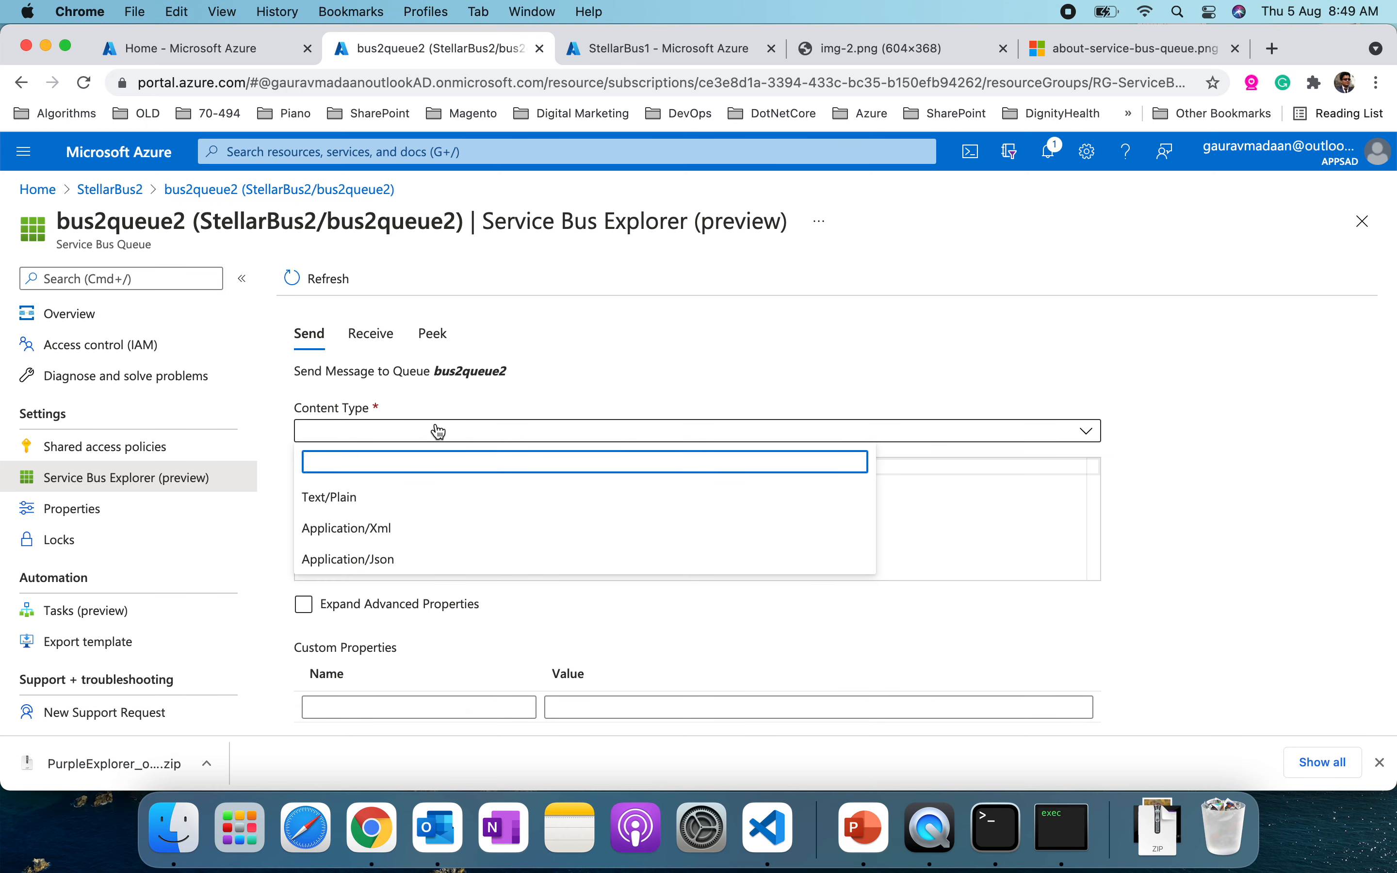
{"action": "left_click", "coordinate": [398, 497]}
{"action": "left_click", "coordinate": [502, 484]}
{"action": "type", "text": "Message From Codestellar"}
{"action": "scroll", "coordinate": [605, 455], "scroll_direction": "down", "scroll_amount": 1}
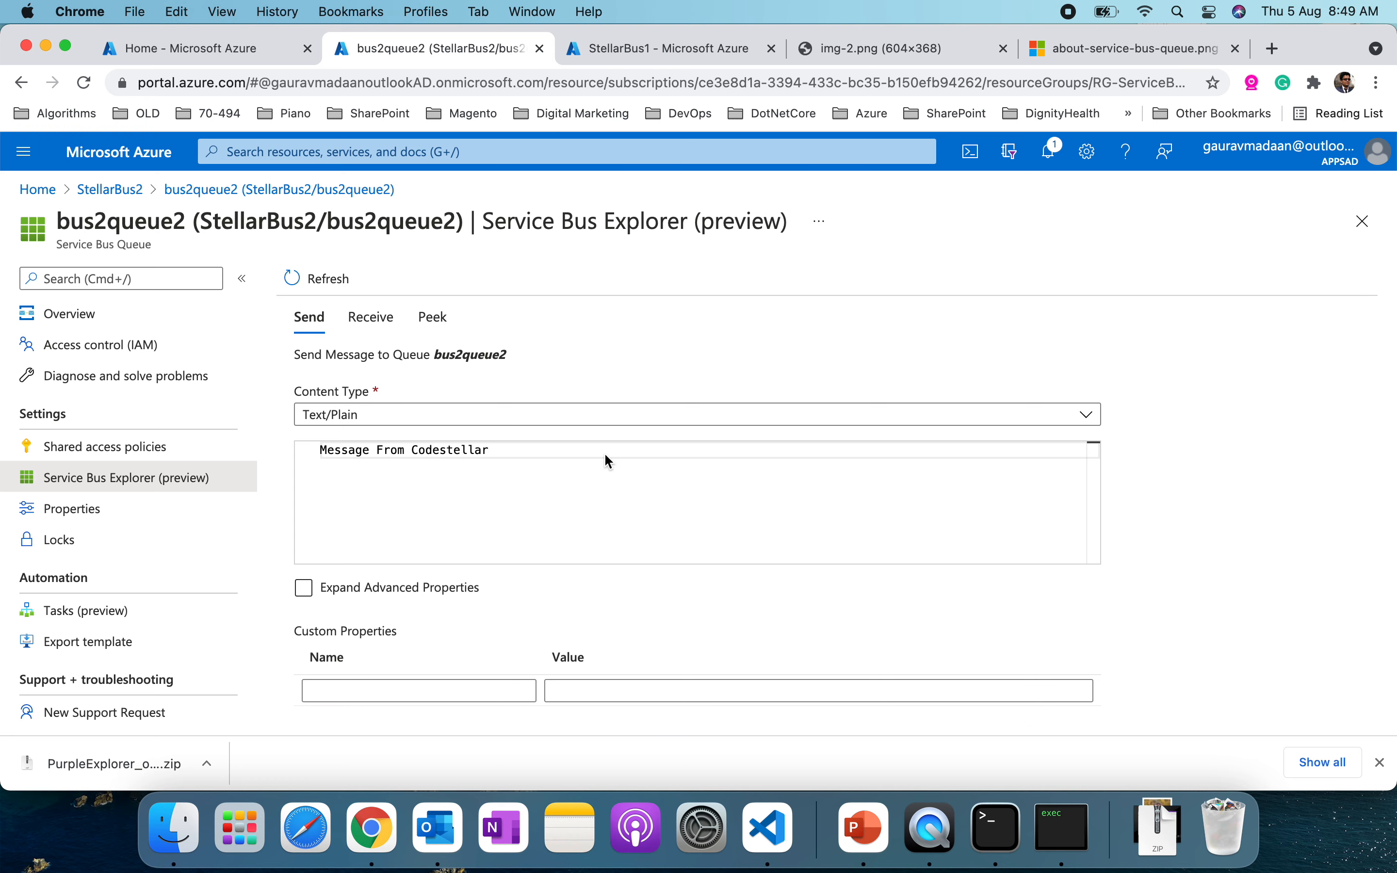
Step: Expand the message's advanced properties and examine the available fields, from correlation ID through time to live and custom properties
{"action": "scroll", "coordinate": [604, 452], "scroll_direction": "down", "scroll_amount": 2}
{"action": "left_click", "coordinate": [391, 514]}
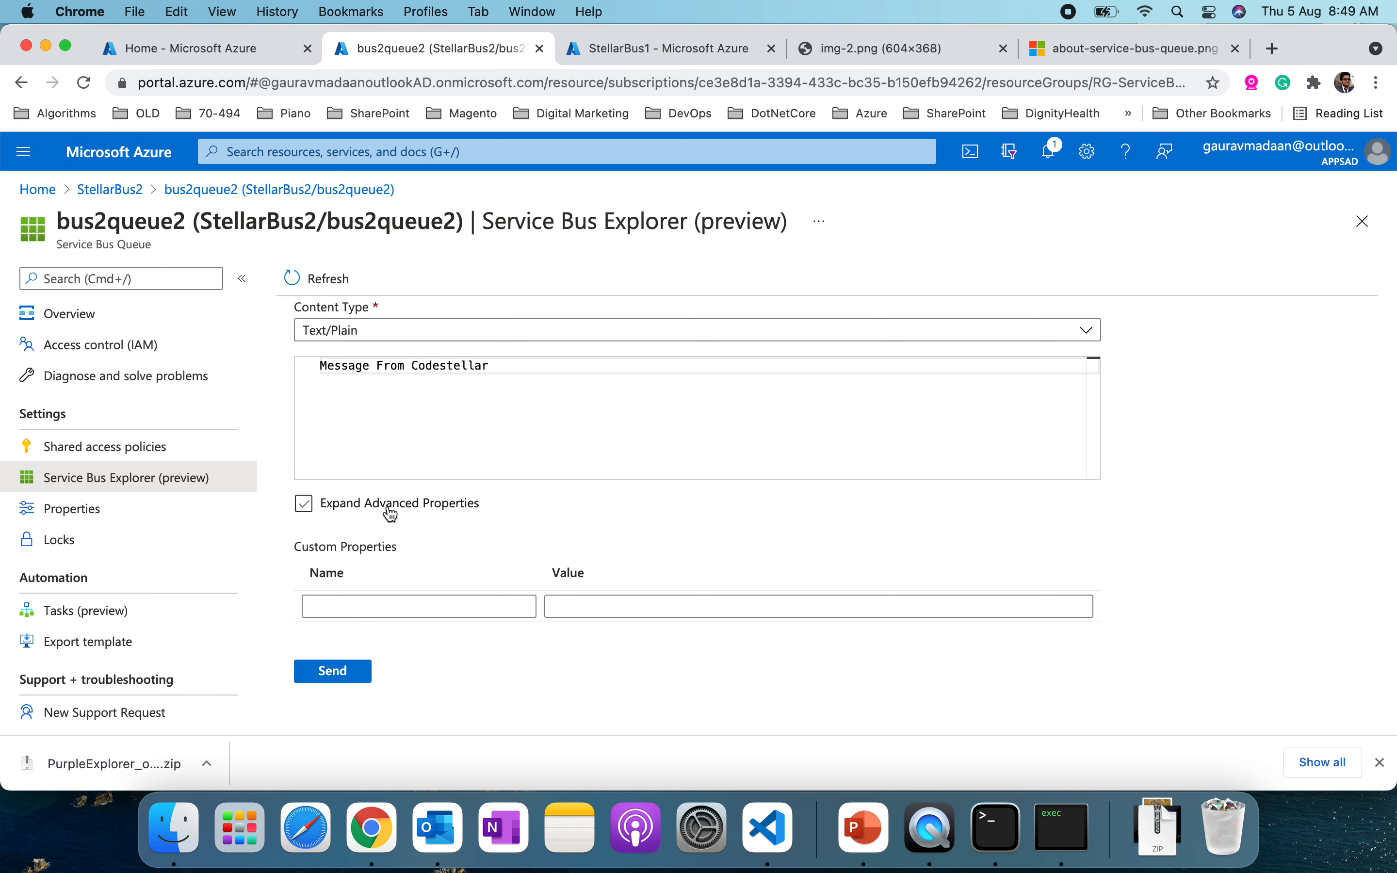
{"action": "scroll", "coordinate": [674, 514], "scroll_direction": "down", "scroll_amount": 2}
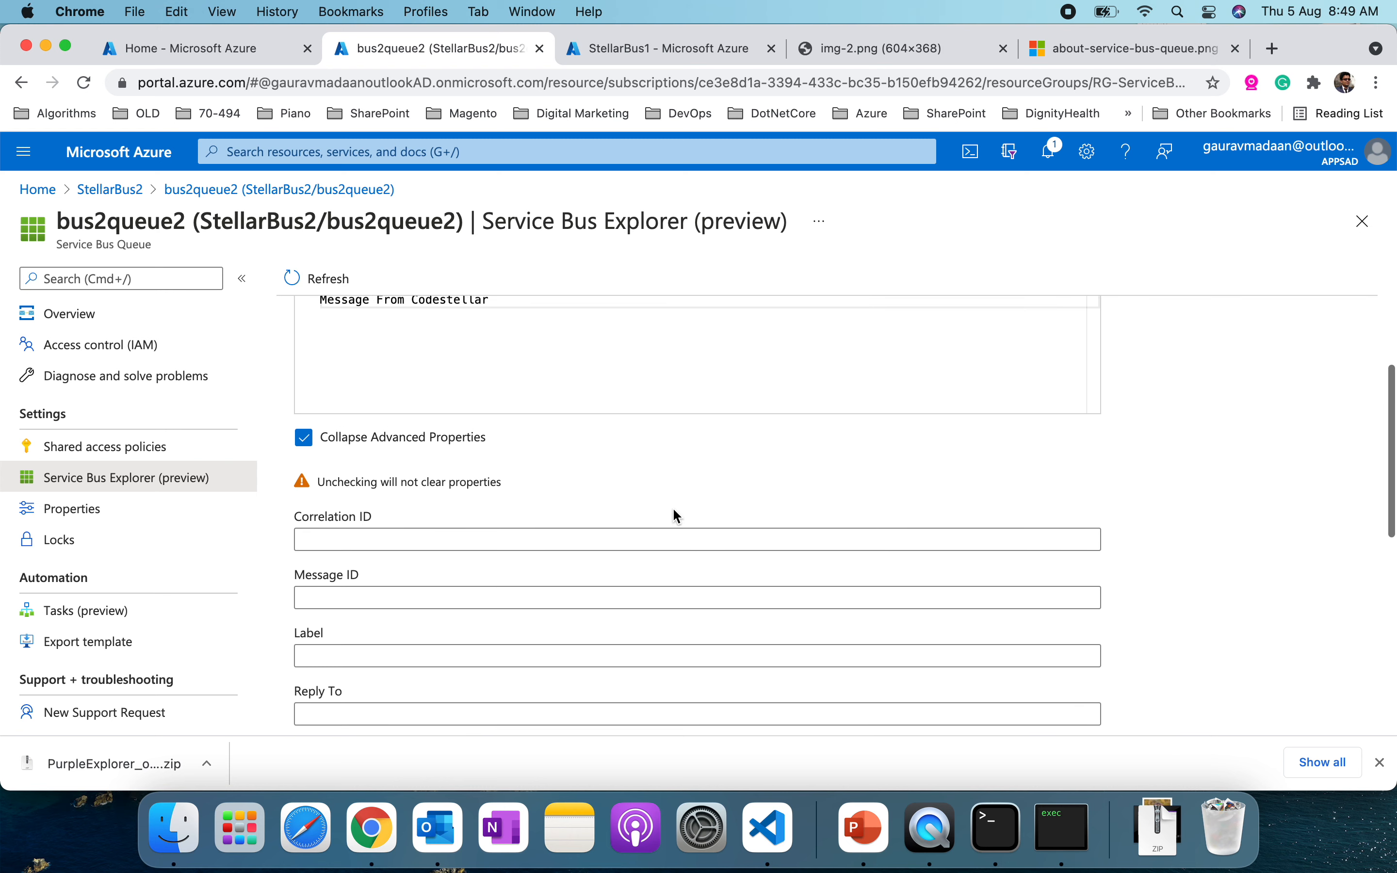
{"action": "scroll", "coordinate": [674, 510], "scroll_direction": "down", "scroll_amount": 1}
{"action": "scroll", "coordinate": [675, 510], "scroll_direction": "down", "scroll_amount": 1}
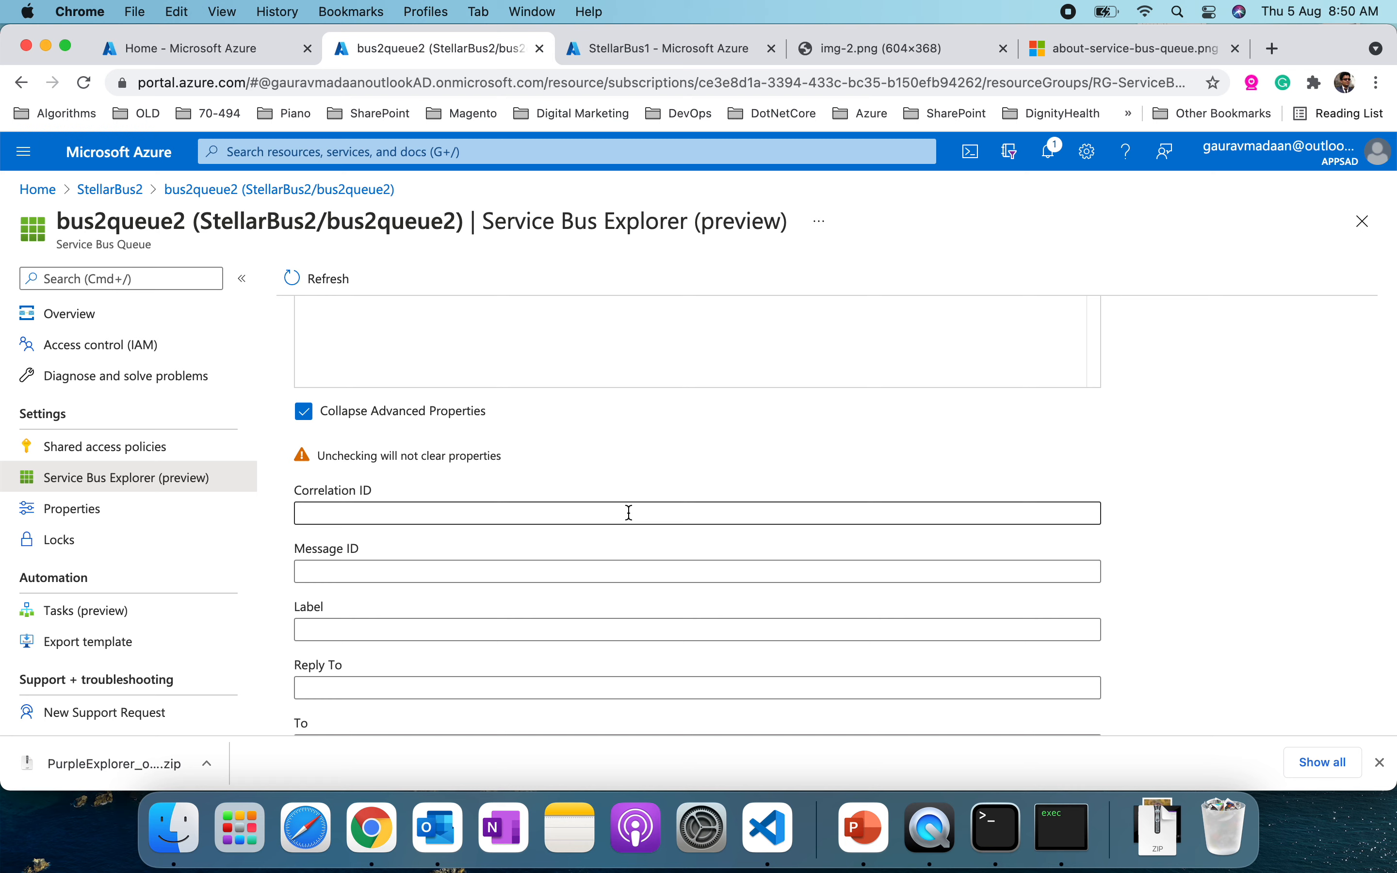
{"action": "scroll", "coordinate": [652, 487], "scroll_direction": "down", "scroll_amount": 5}
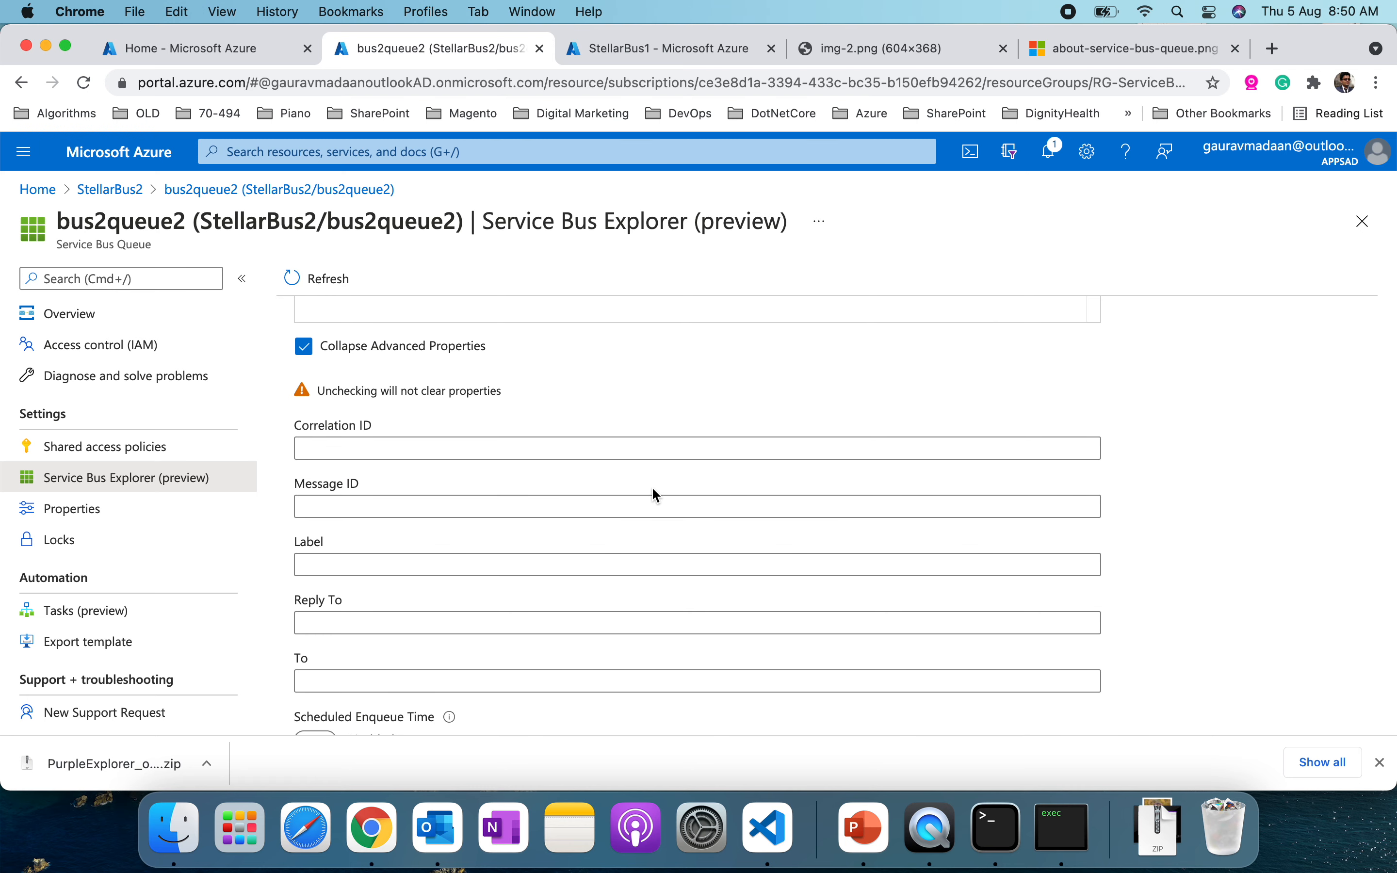
{"action": "scroll", "coordinate": [653, 490], "scroll_direction": "down", "scroll_amount": 4}
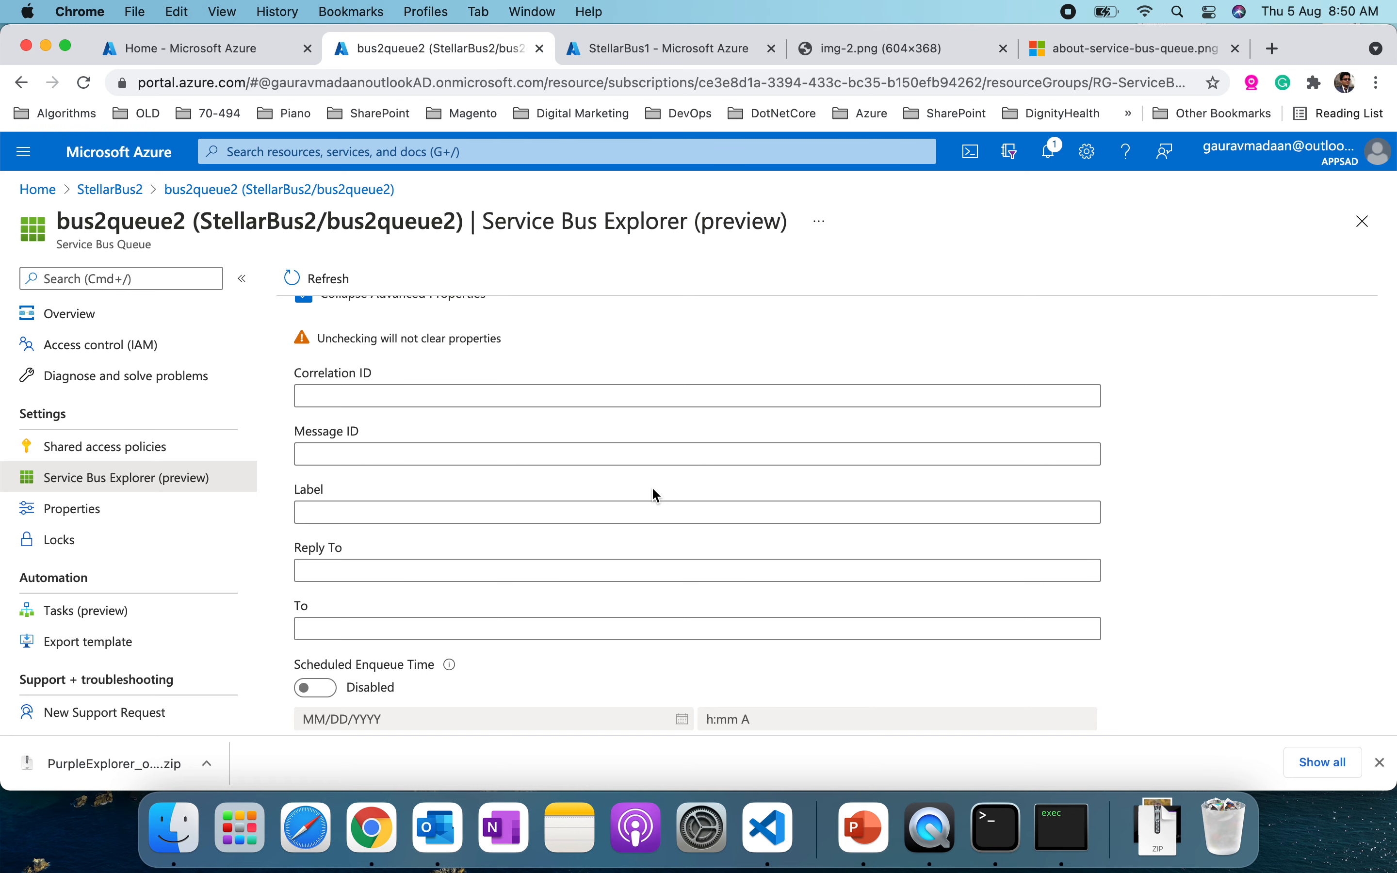
{"action": "scroll", "coordinate": [656, 496], "scroll_direction": "down", "scroll_amount": 4}
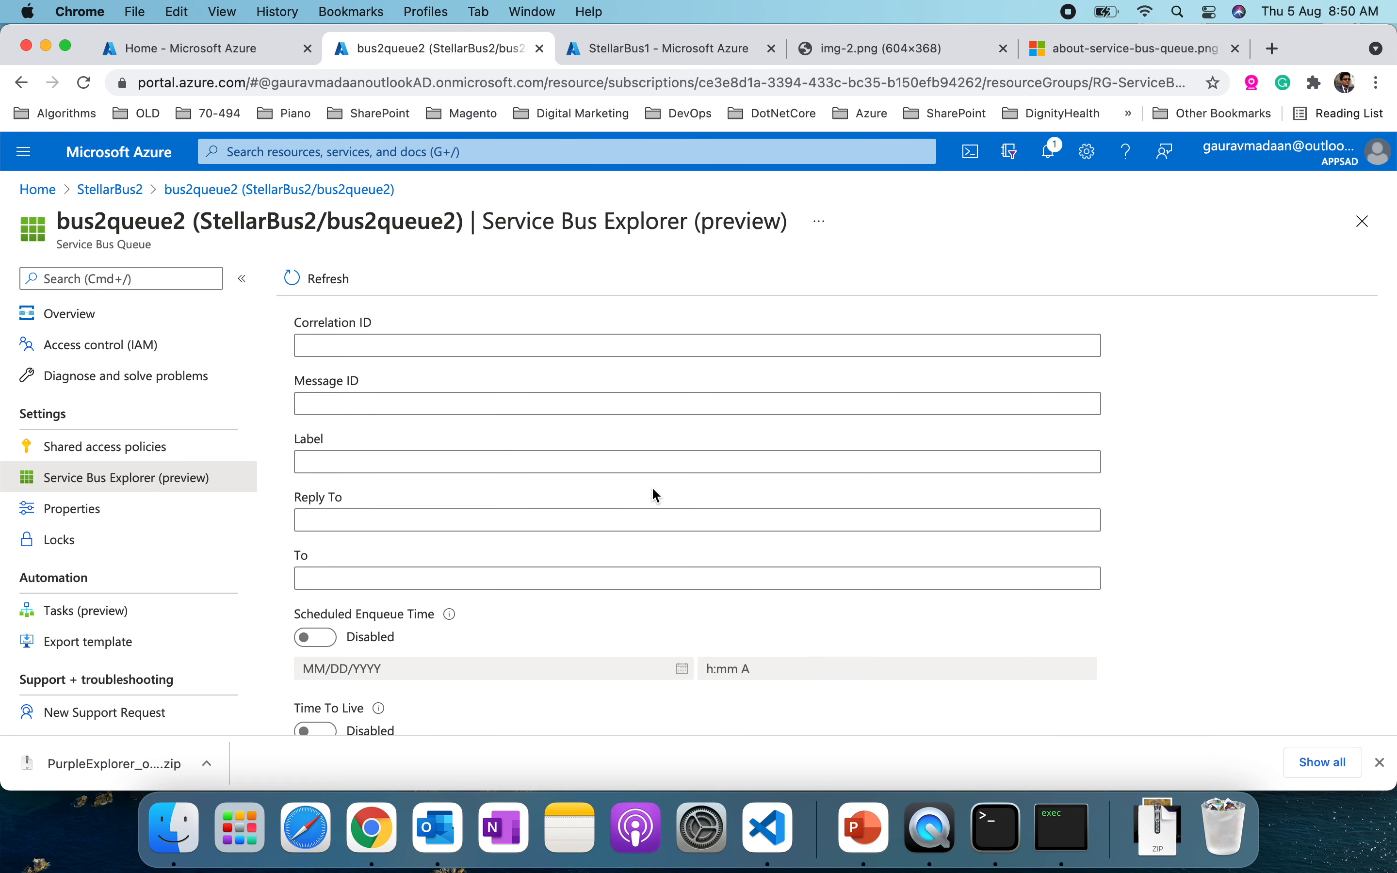
{"action": "scroll", "coordinate": [655, 496], "scroll_direction": "down", "scroll_amount": 3}
{"action": "scroll", "coordinate": [655, 491], "scroll_direction": "down", "scroll_amount": 10}
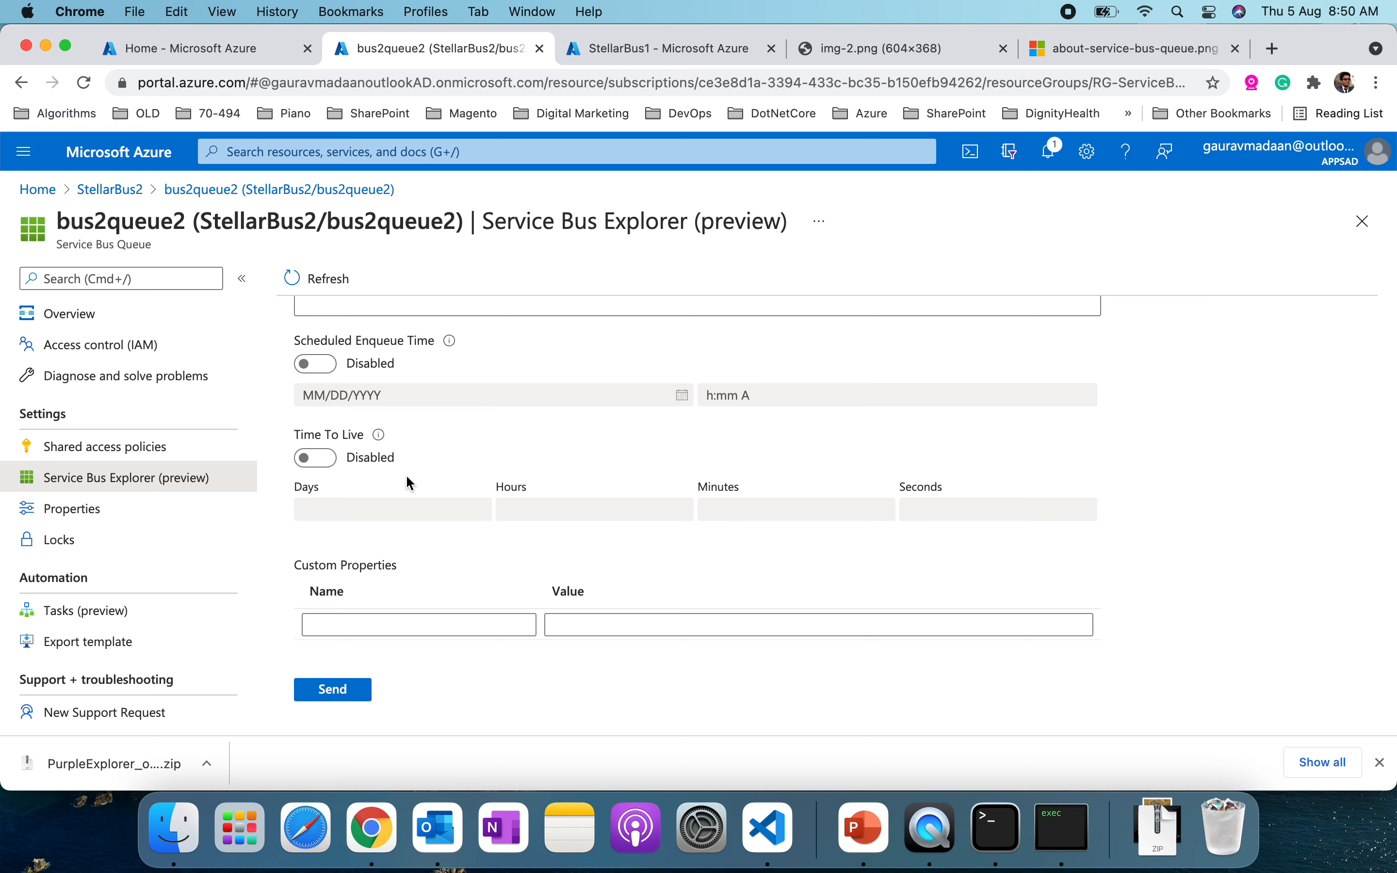
{"action": "scroll", "coordinate": [456, 495], "scroll_direction": "up", "scroll_amount": 12}
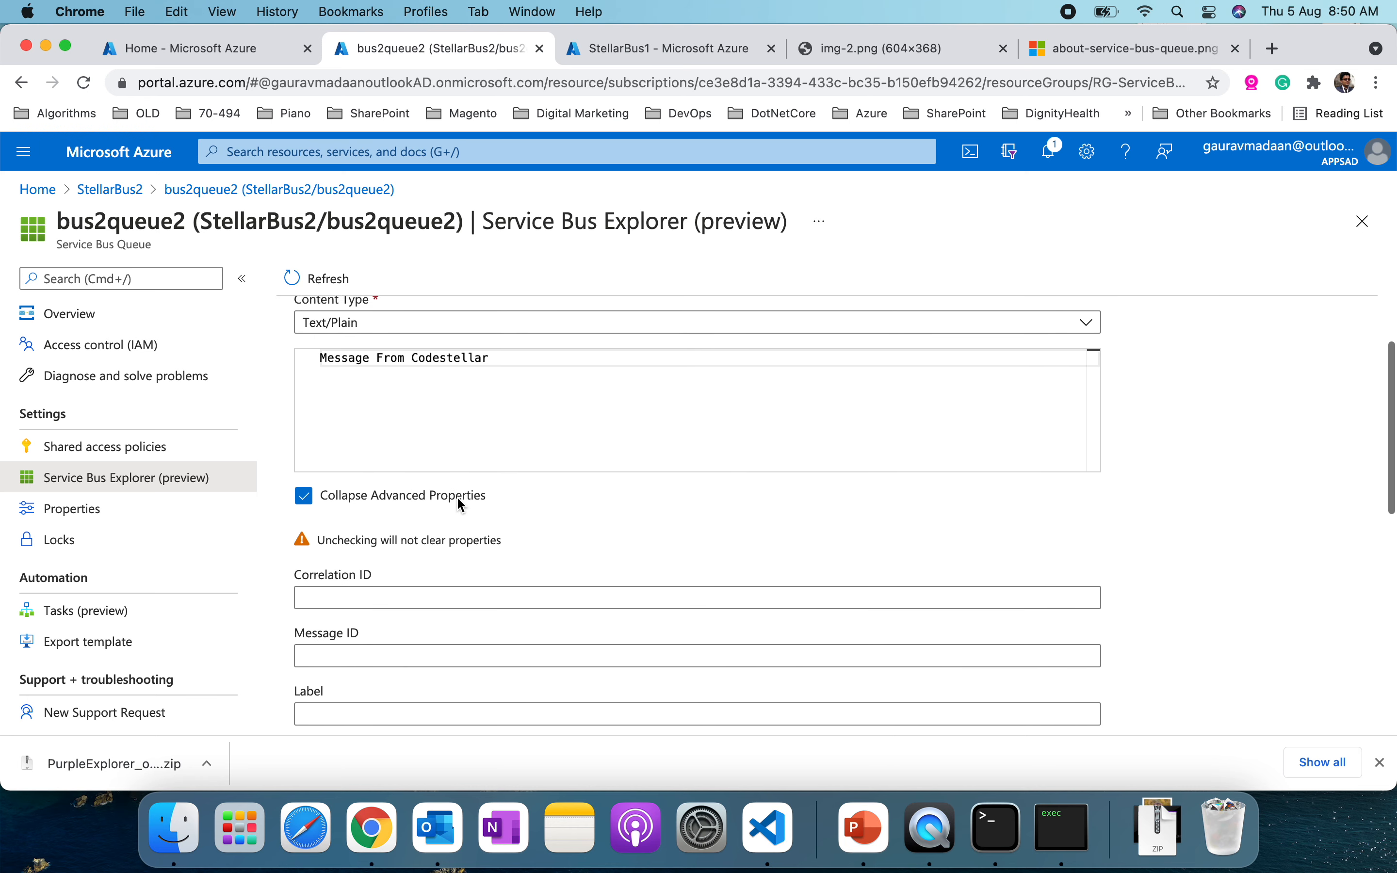
Step: Set the message's label to "post" and send the message to bus2queue2
{"action": "scroll", "coordinate": [457, 497], "scroll_direction": "down", "scroll_amount": 5}
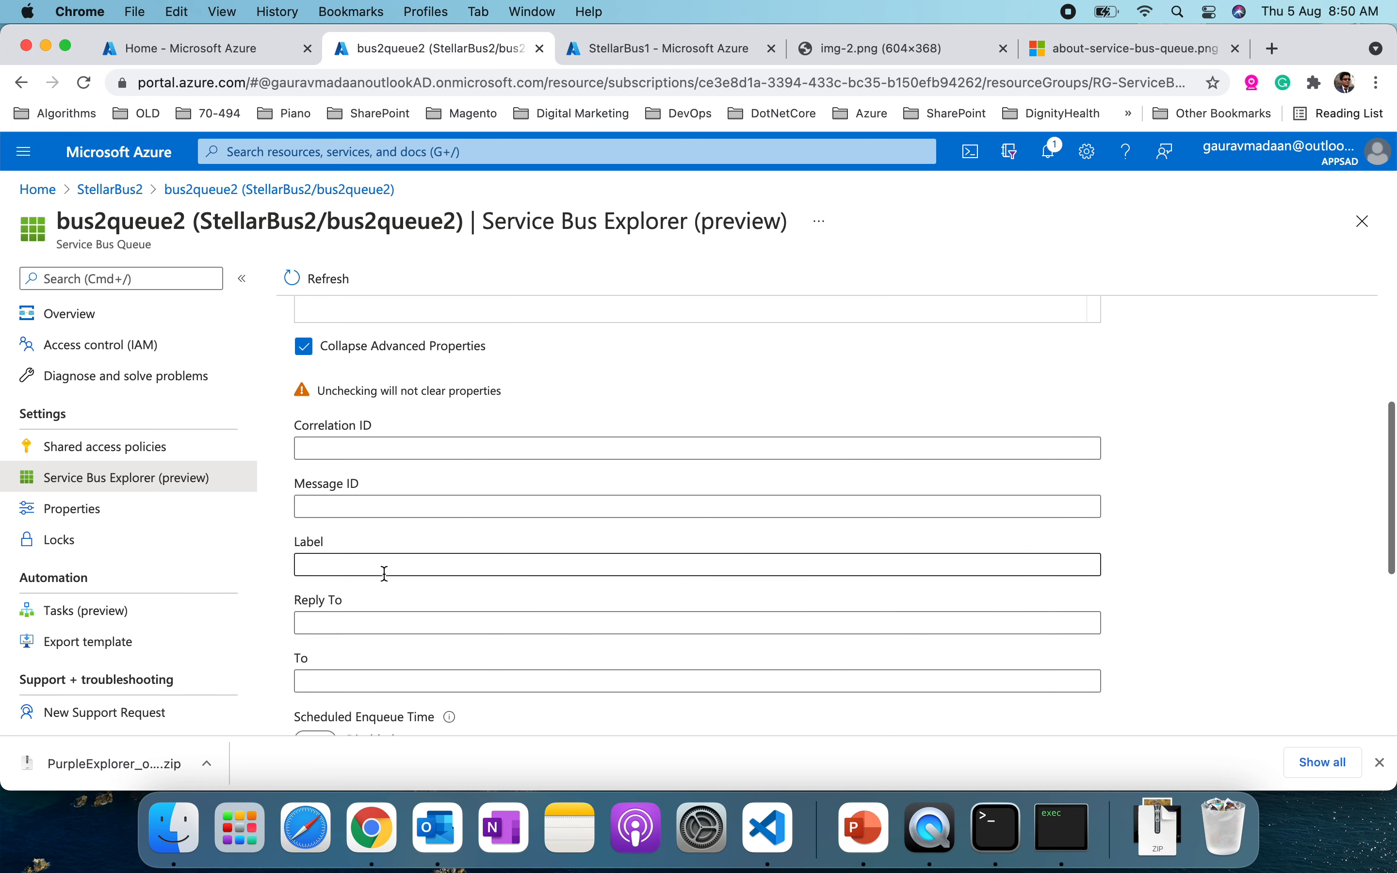
{"action": "left_click", "coordinate": [385, 574]}
{"action": "type", "text": "post"}
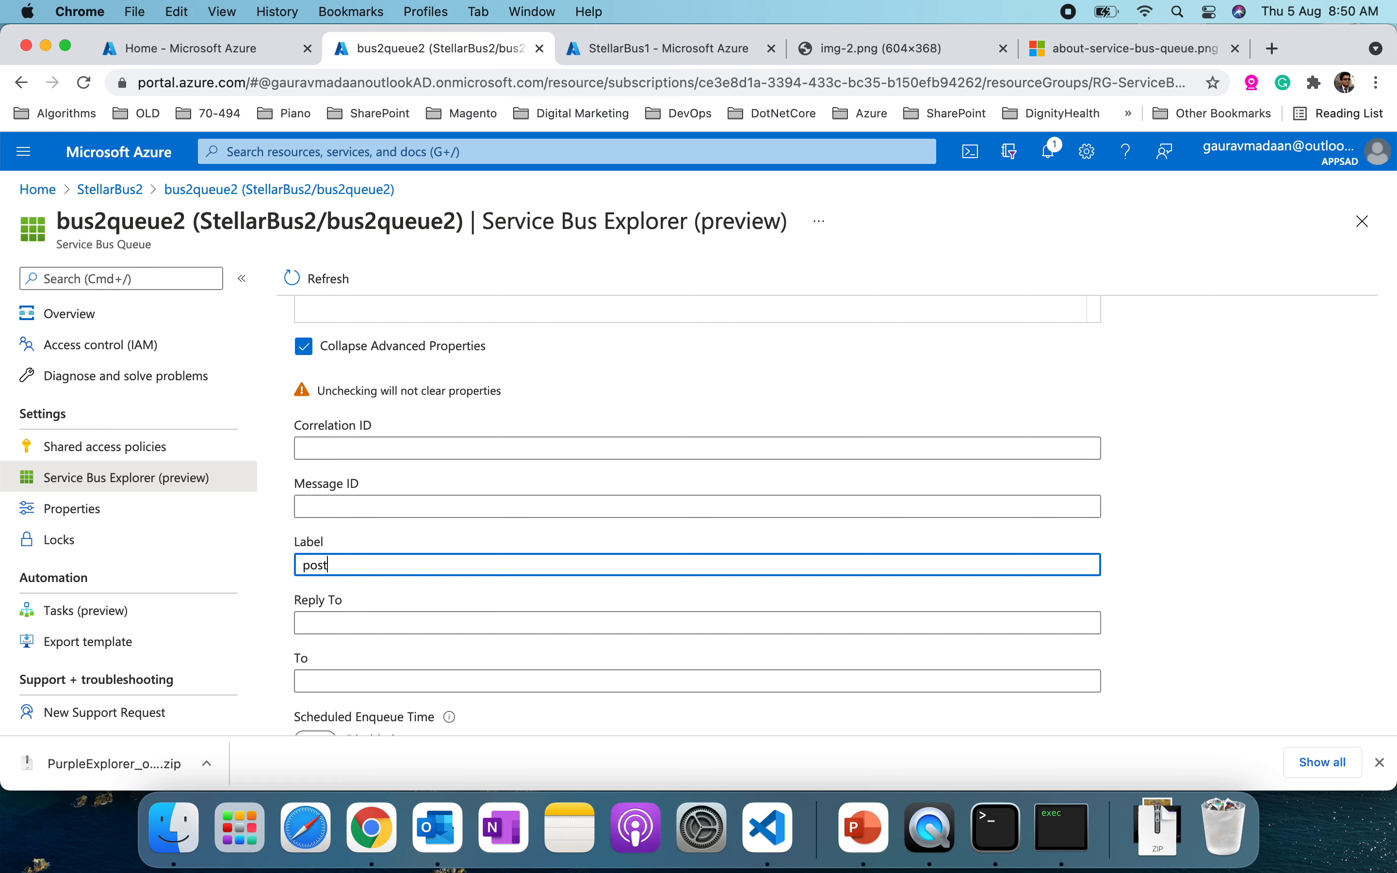
{"action": "scroll", "coordinate": [603, 634], "scroll_direction": "down", "scroll_amount": 13}
{"action": "left_click", "coordinate": [343, 680]}
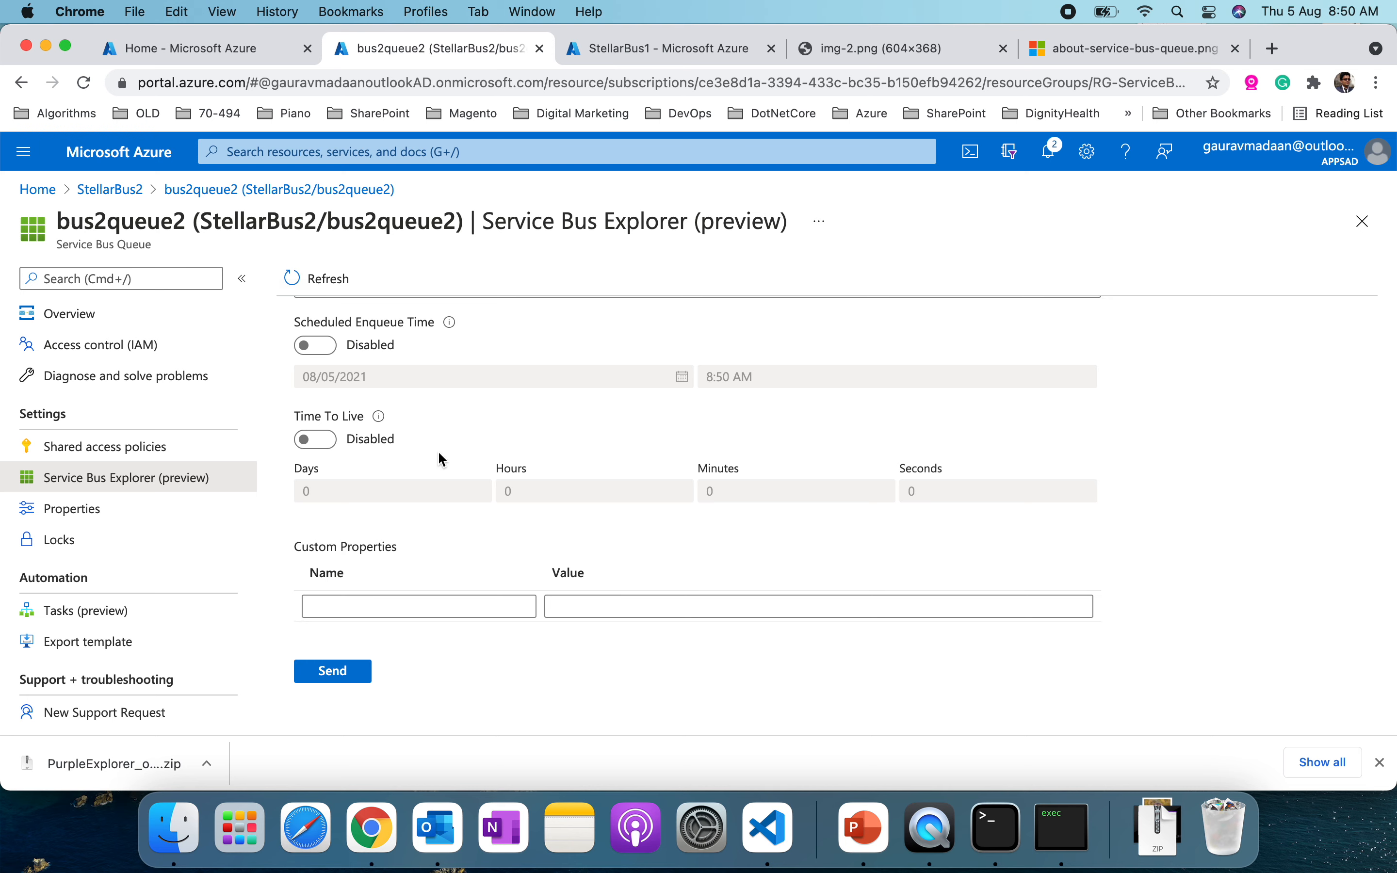
Step: Peek the messages in bus2queue2 and inspect the content and broker properties of the message labelled post
{"action": "scroll", "coordinate": [434, 479], "scroll_direction": "up", "scroll_amount": 10}
{"action": "left_click", "coordinate": [382, 341]}
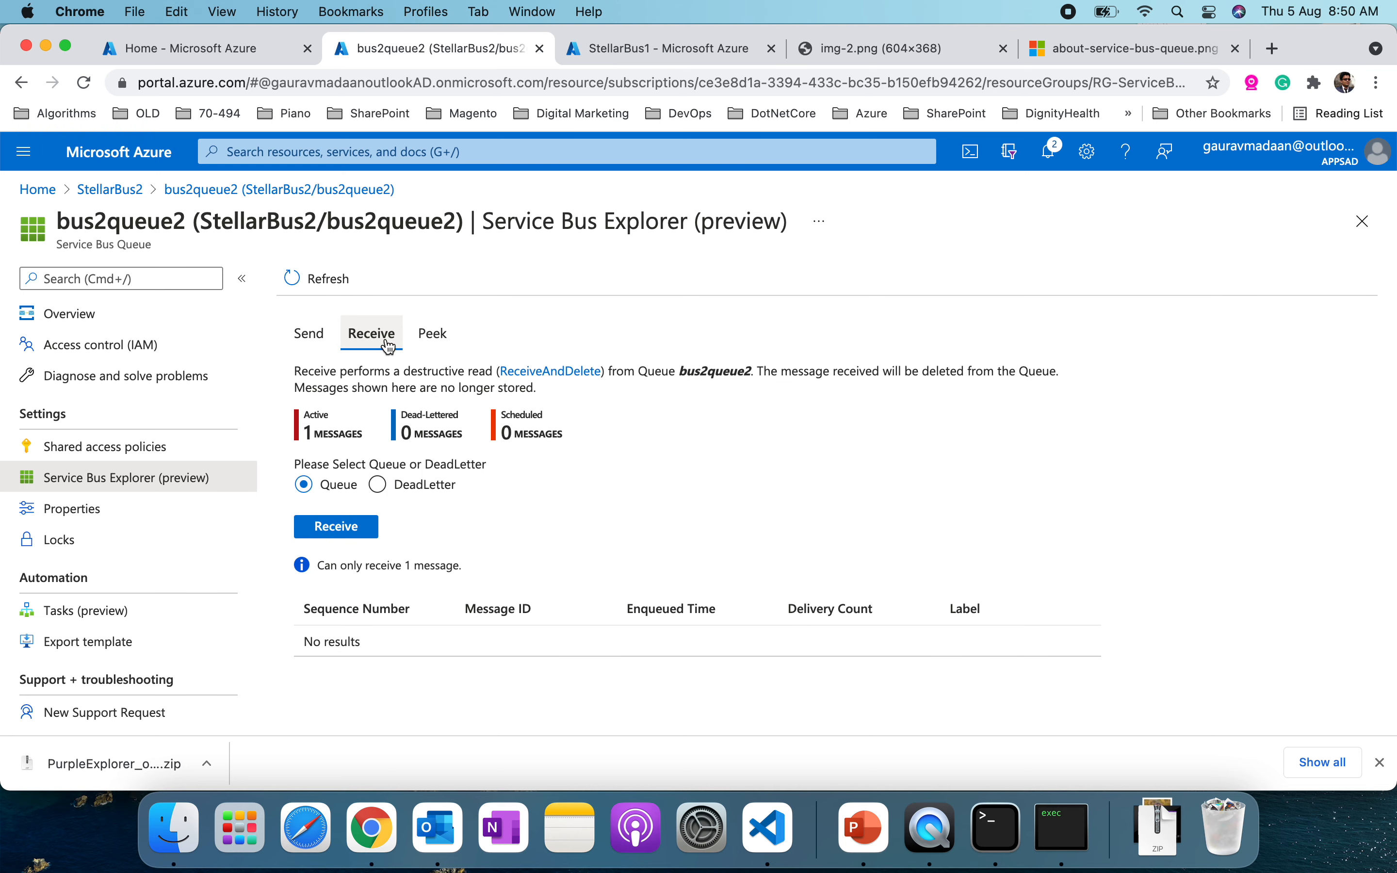
{"action": "left_click", "coordinate": [445, 335]}
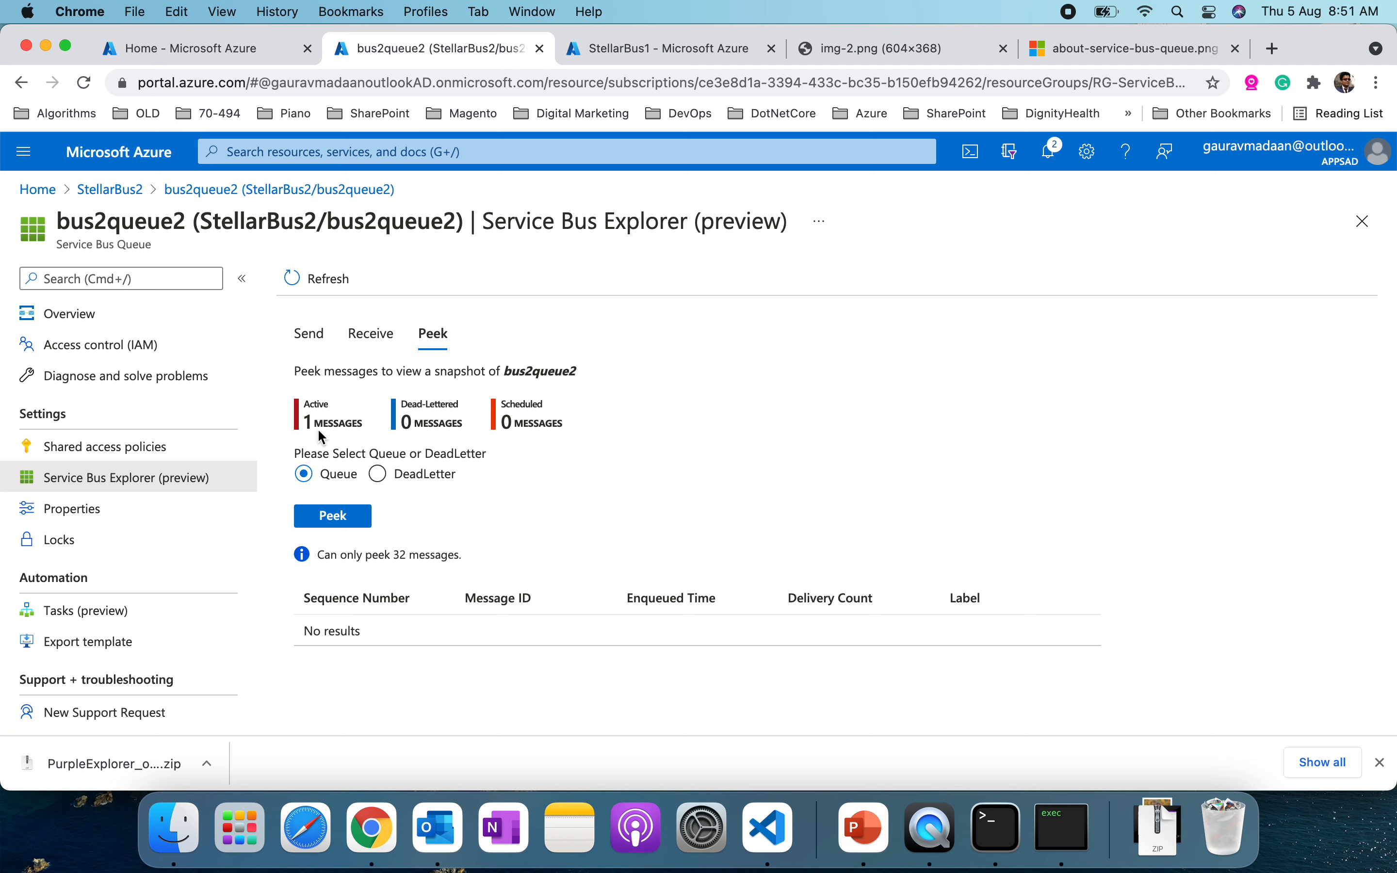
{"action": "left_click", "coordinate": [343, 516]}
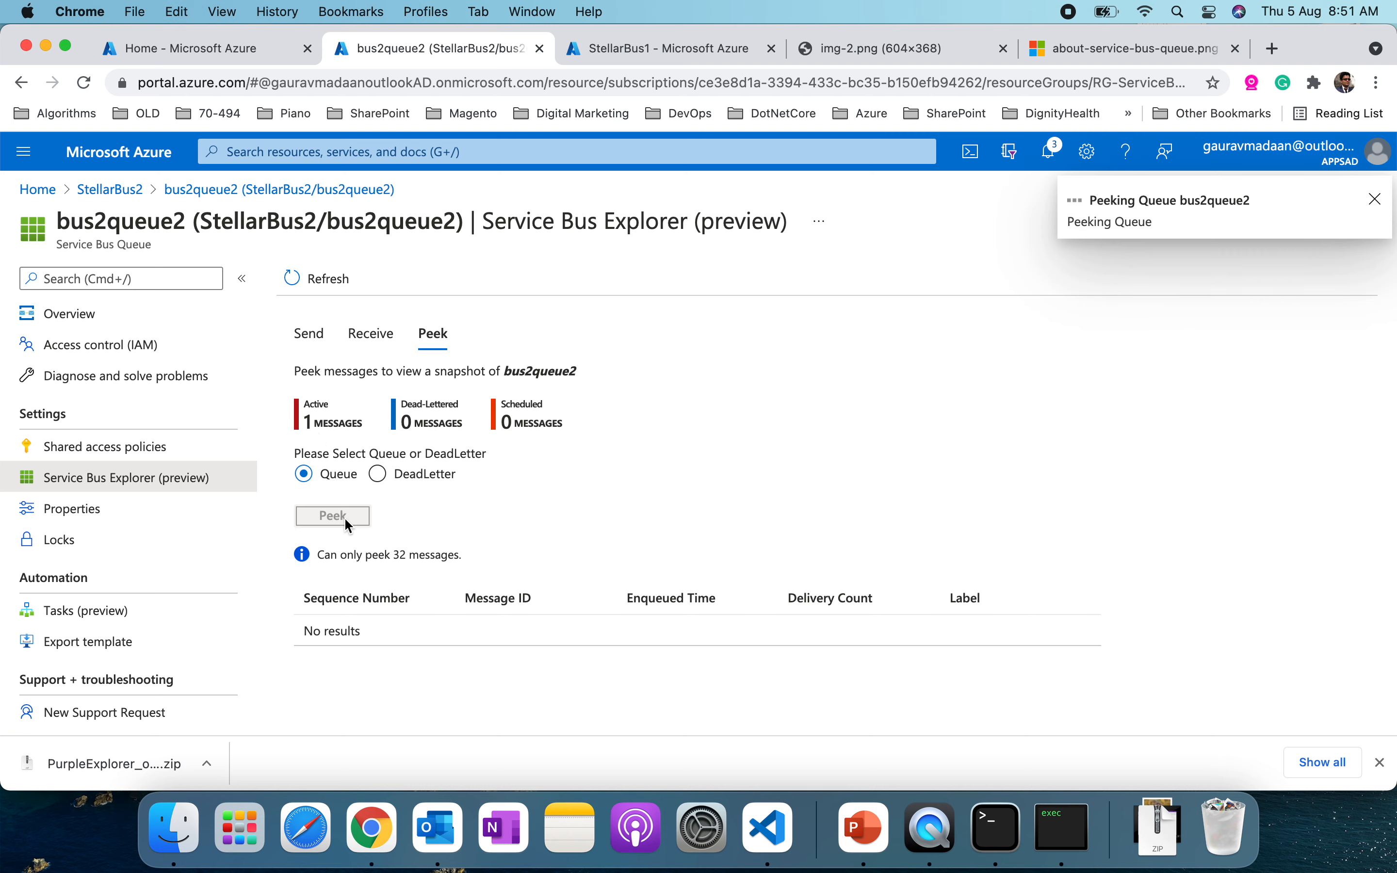
{"action": "left_click", "coordinate": [438, 637]}
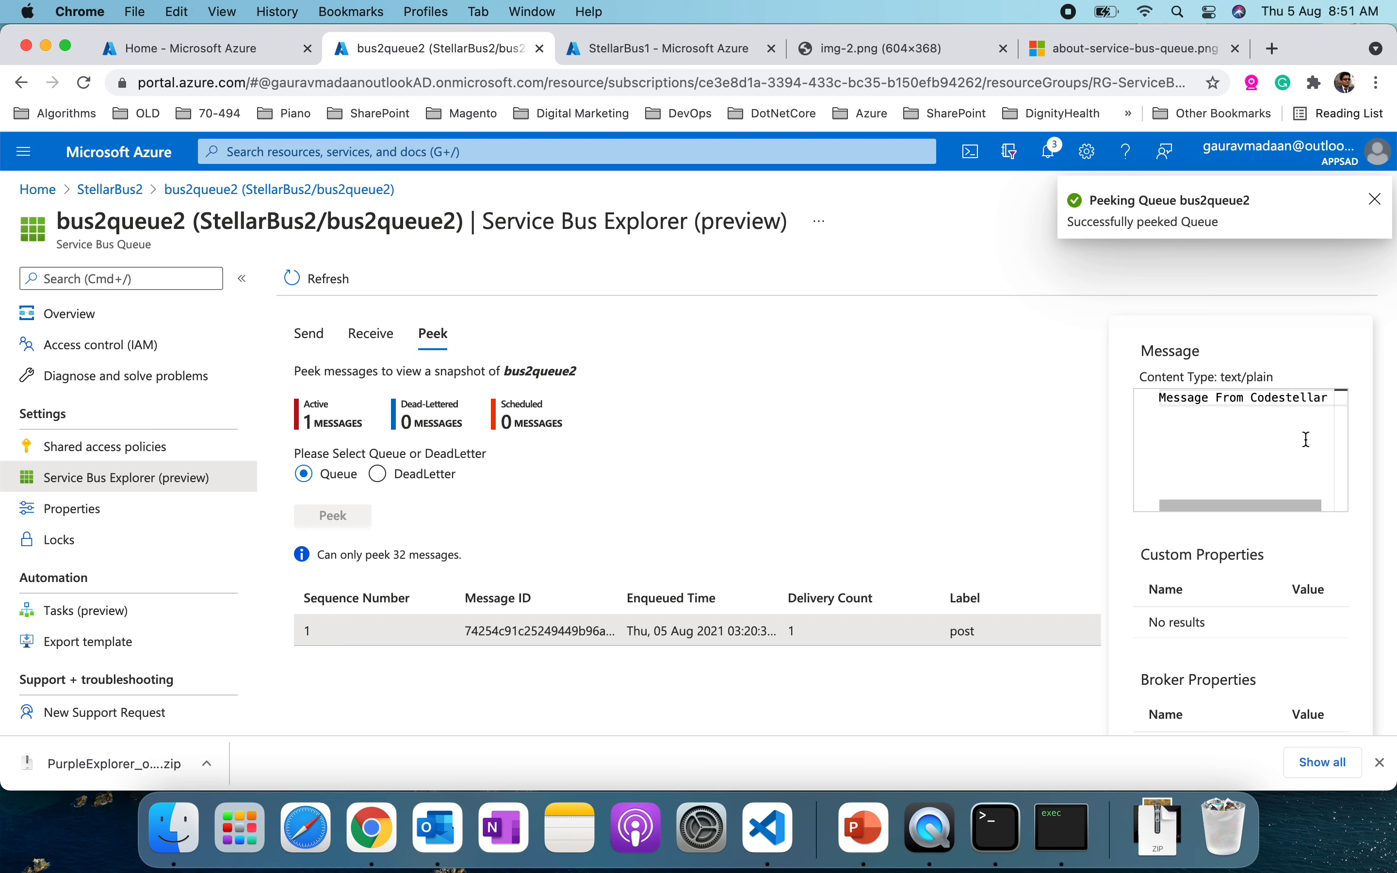
{"action": "scroll", "coordinate": [1271, 628], "scroll_direction": "down", "scroll_amount": 5}
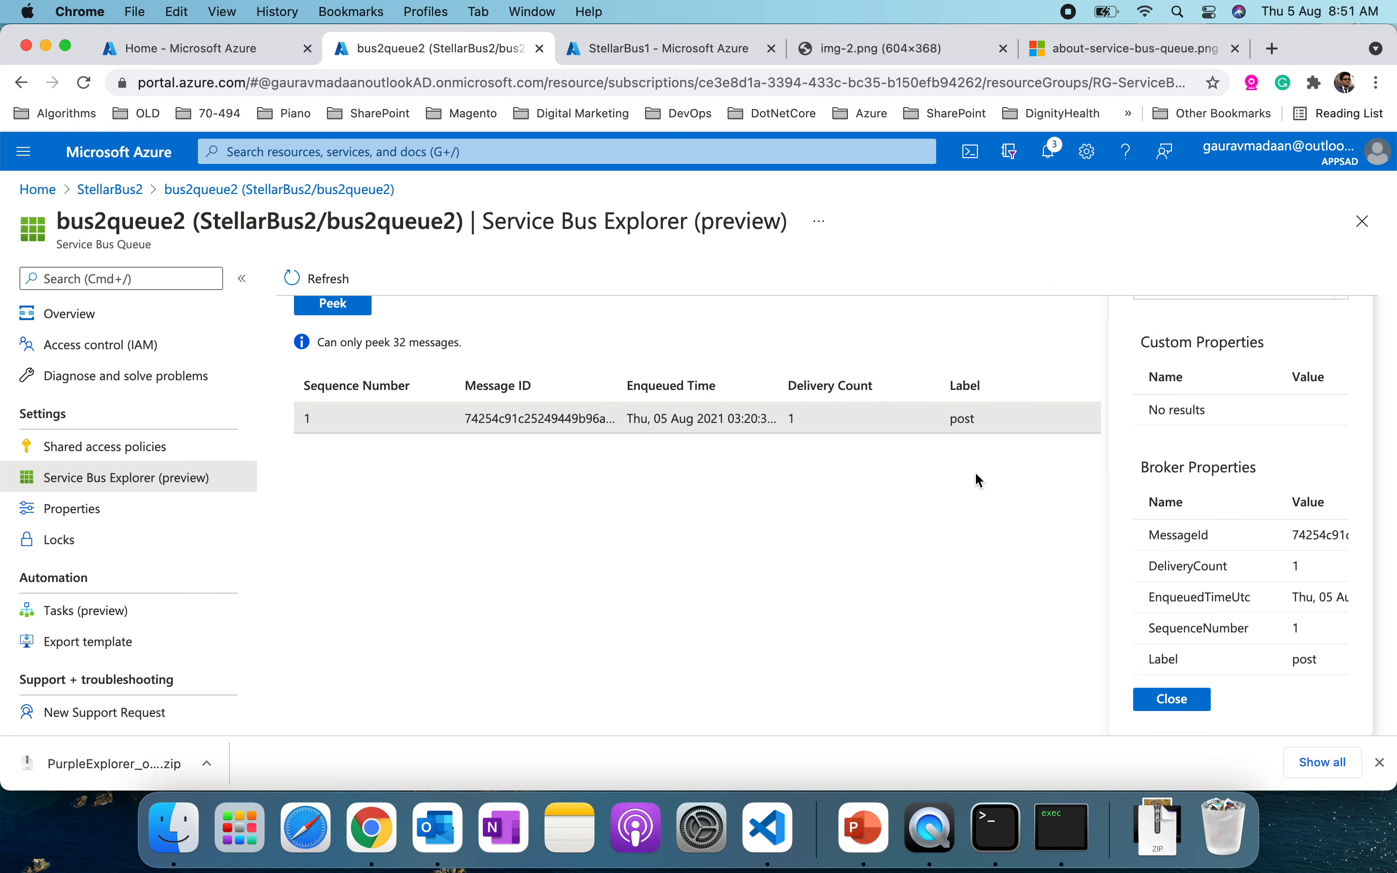
{"action": "scroll", "coordinate": [922, 468], "scroll_direction": "up", "scroll_amount": 3}
{"action": "scroll", "coordinate": [922, 469], "scroll_direction": "up", "scroll_amount": 2}
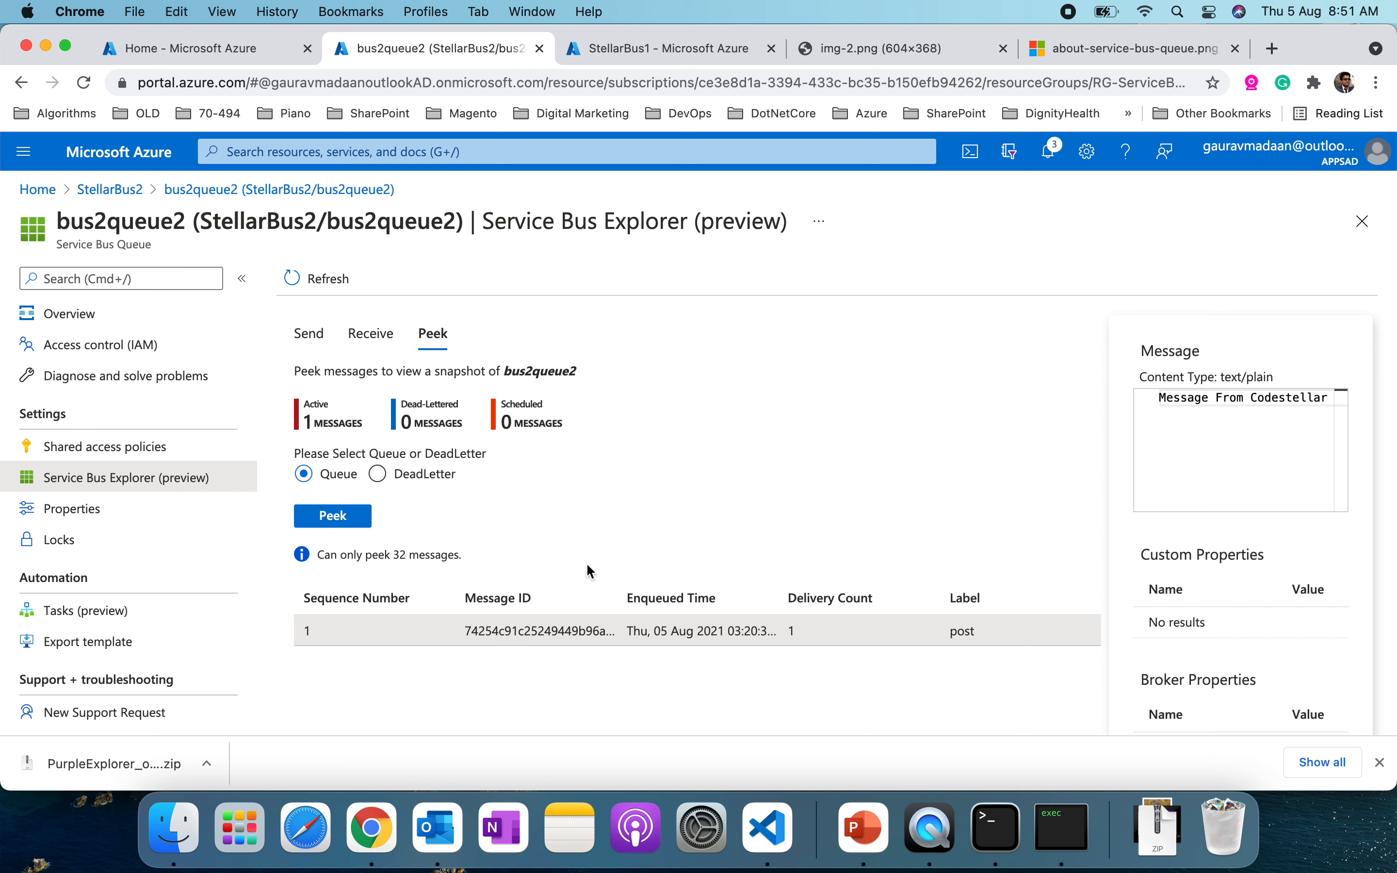
{"action": "left_click_drag", "start_coordinate": [324, 559], "coordinate": [521, 563]}
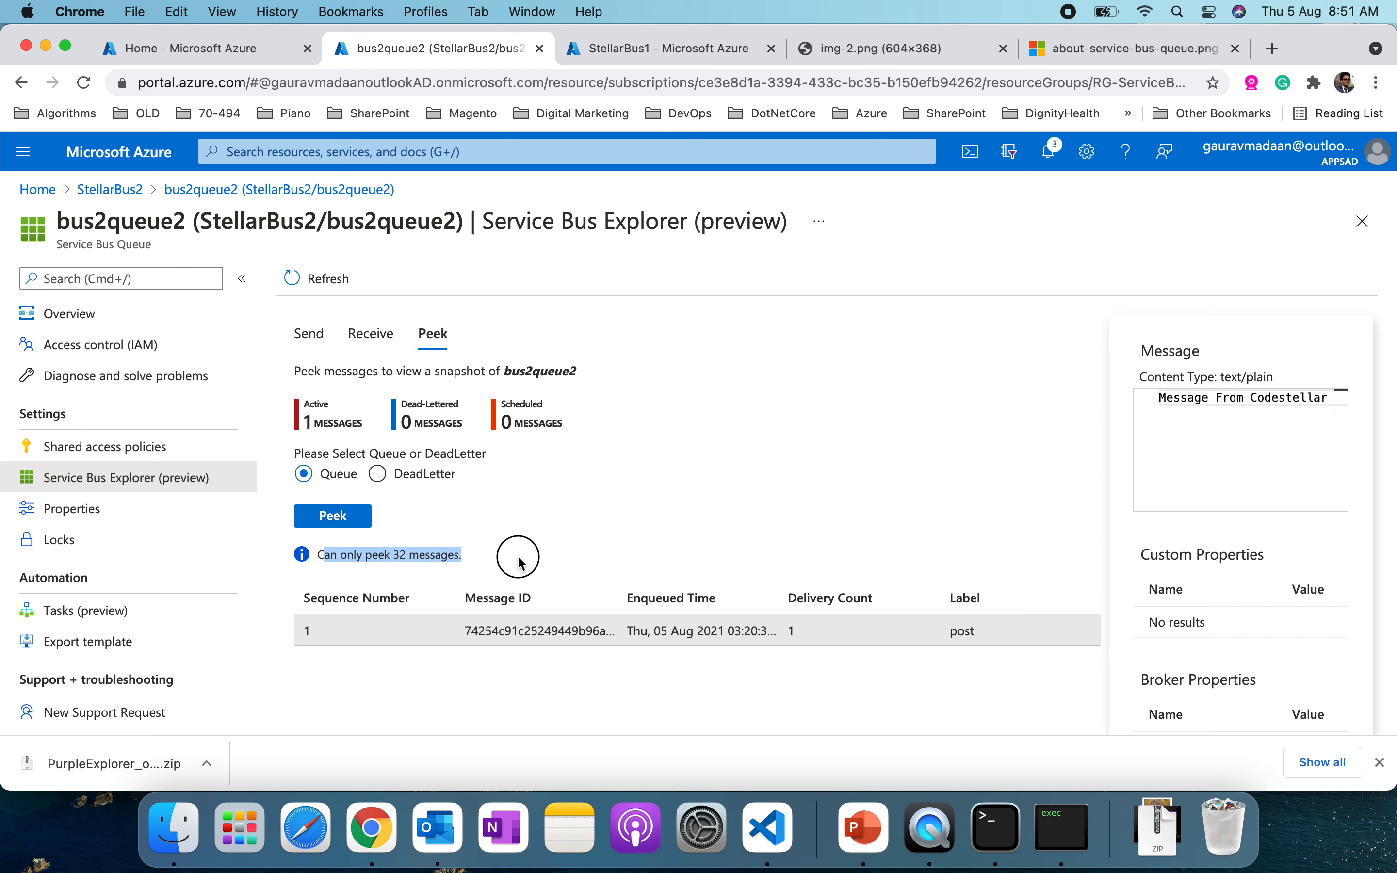
Step: Receive the message from bus2queue2 with a destructive read and open the received message's details
{"action": "left_click", "coordinate": [369, 339]}
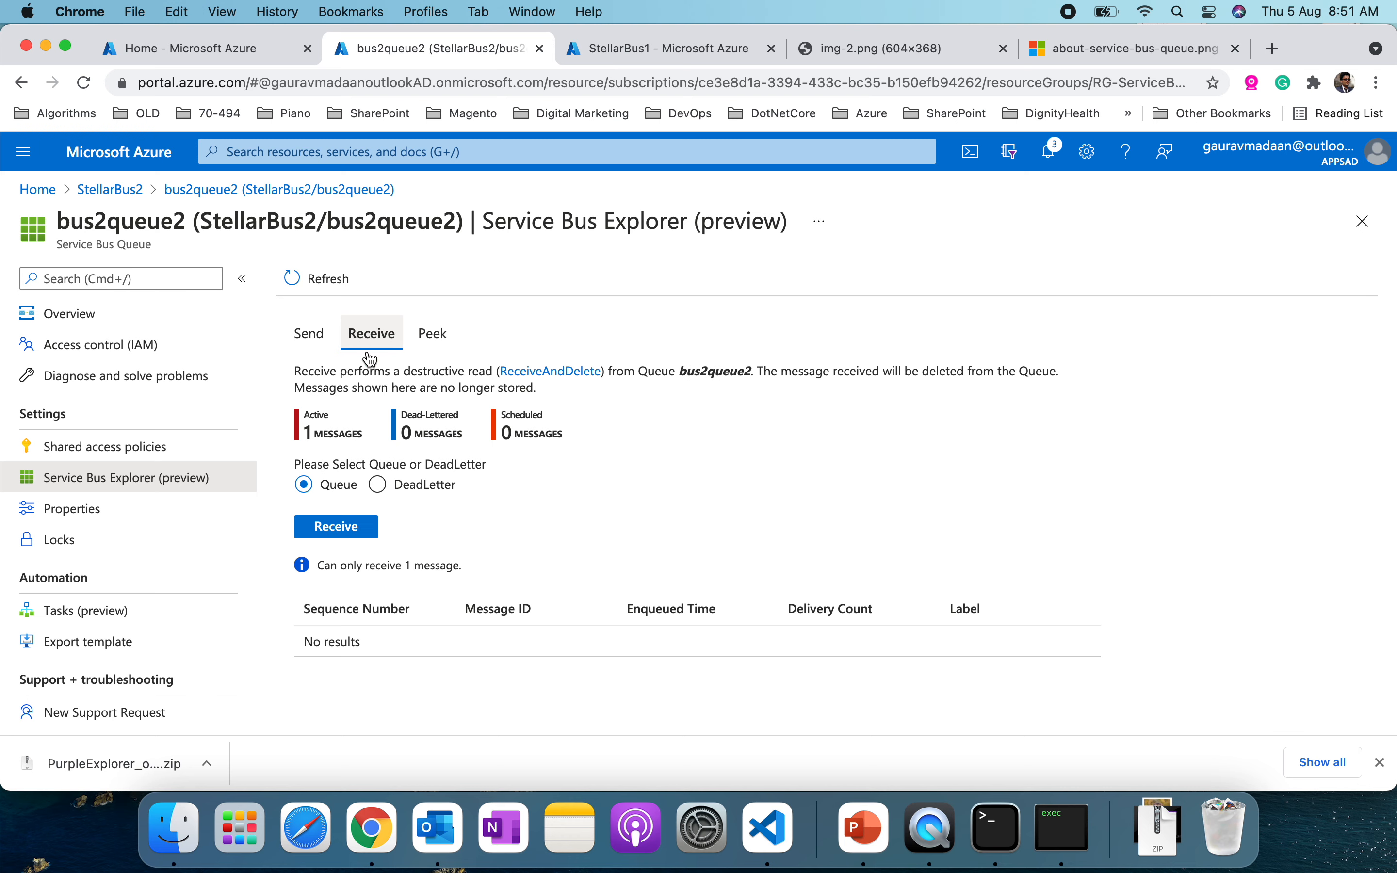
{"action": "left_click", "coordinate": [351, 536]}
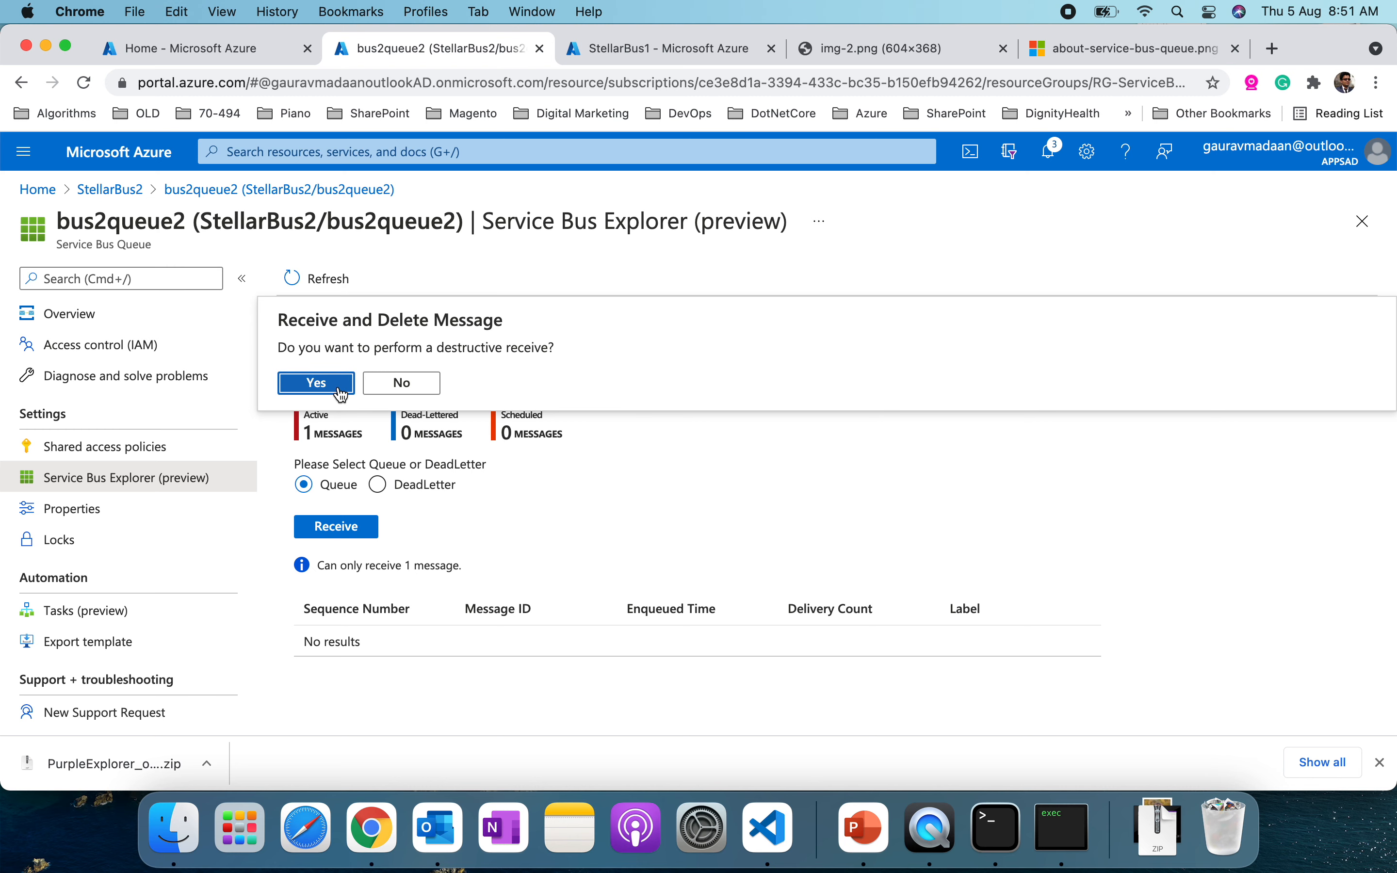
{"action": "left_click", "coordinate": [317, 383]}
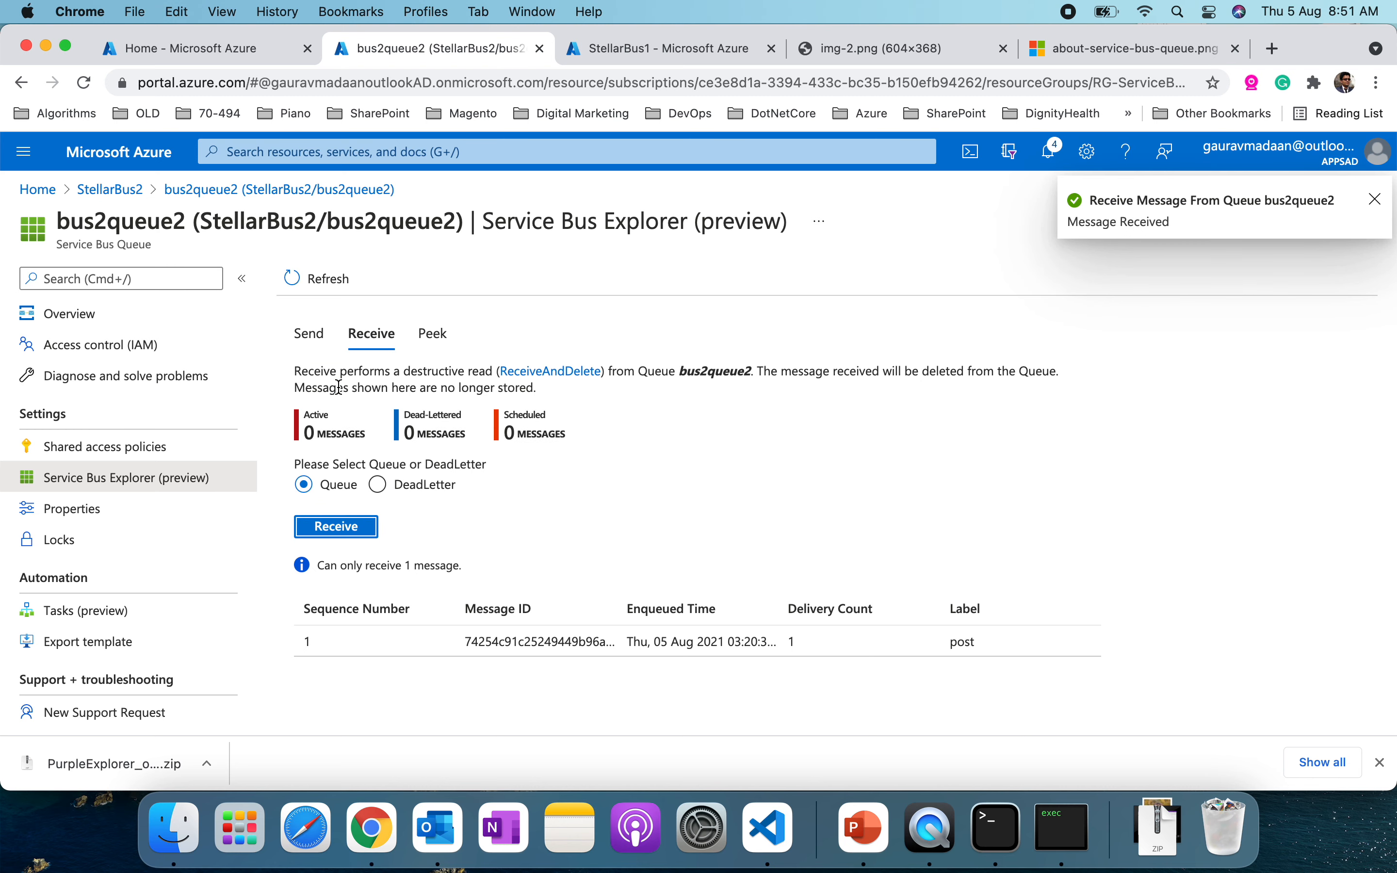
{"action": "left_click", "coordinate": [465, 642]}
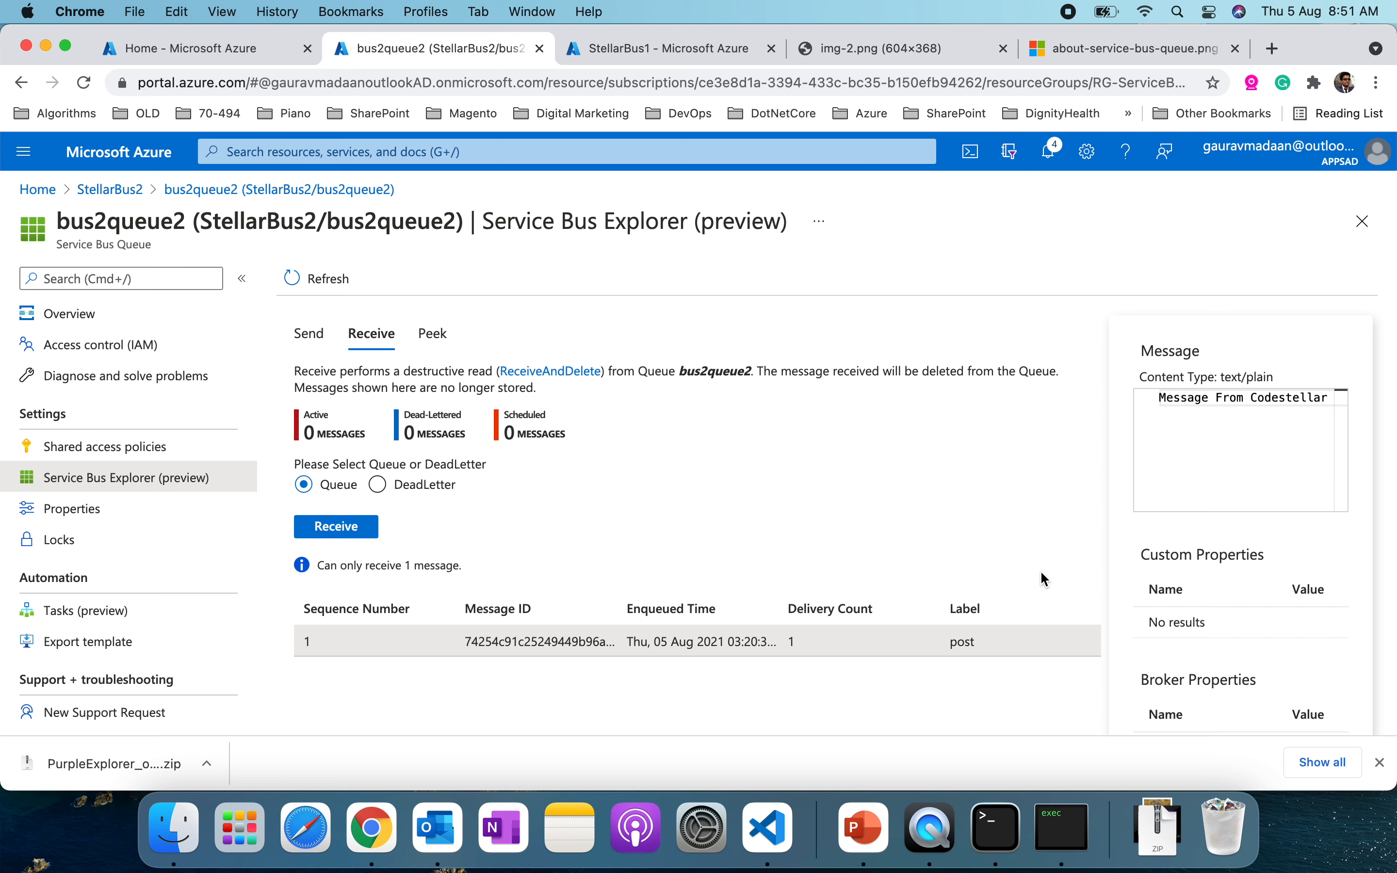
{"action": "left_click", "coordinate": [944, 833]}
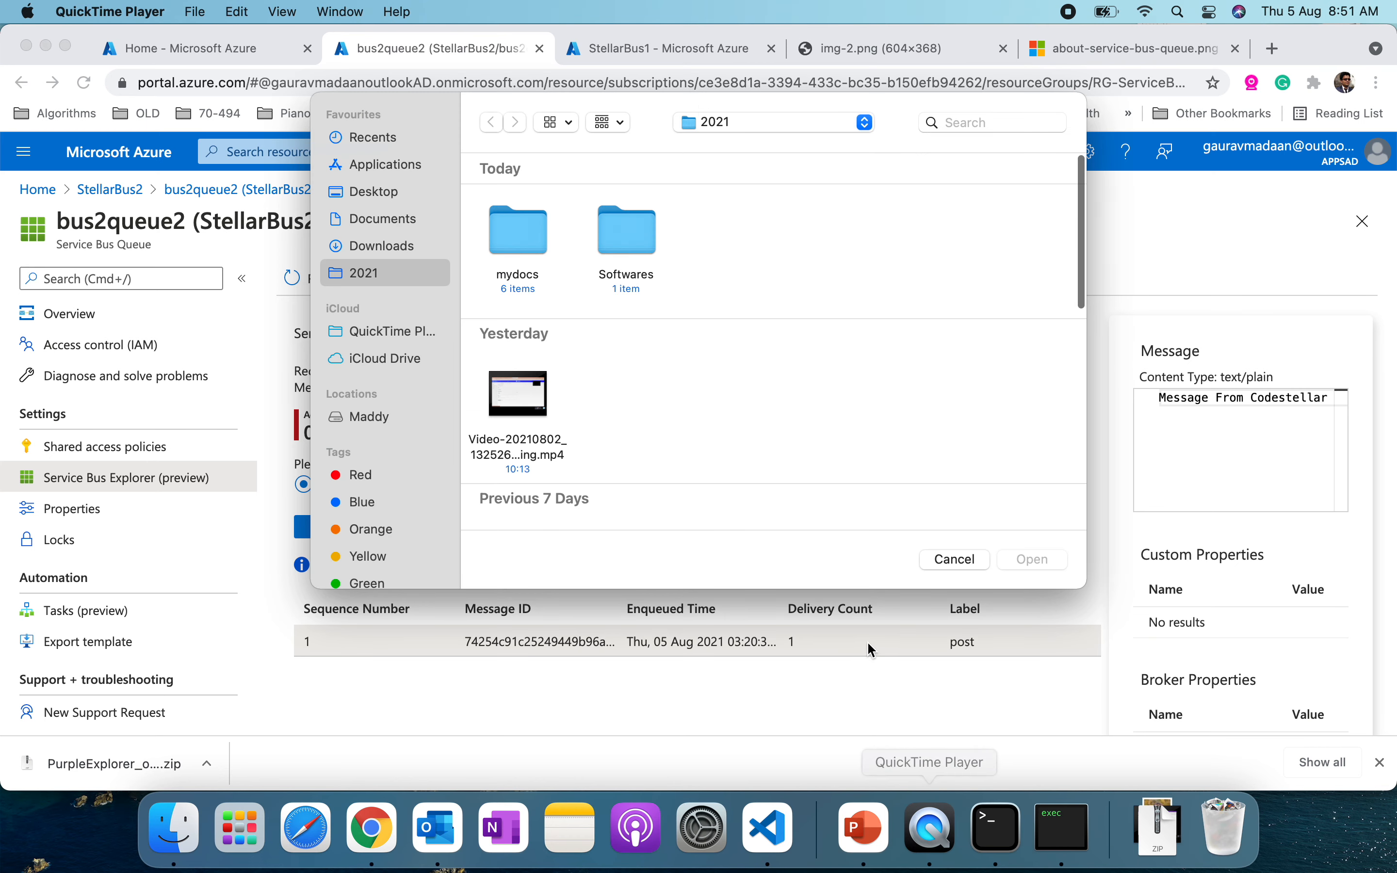